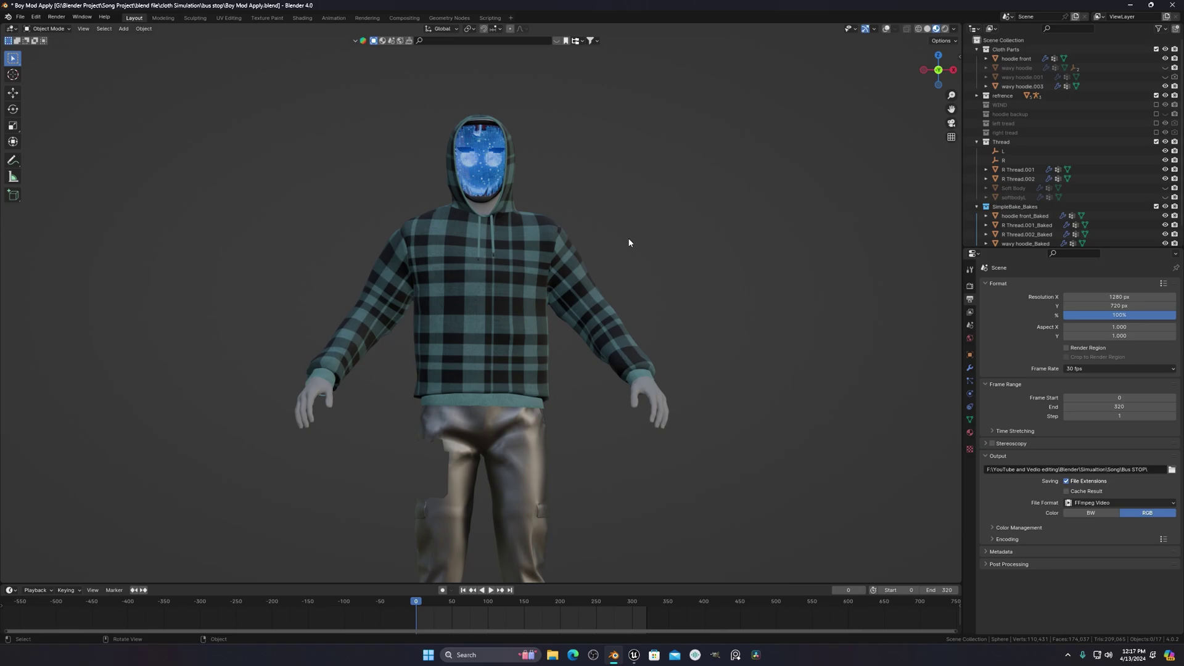
Inspect the teal-and-black plaid hoodie up close and select the wavy hoodie_Baked object
middle_drag(563, 280, 531, 327)
scroll(559, 335, up, 4)
scroll(531, 327, down, 4)
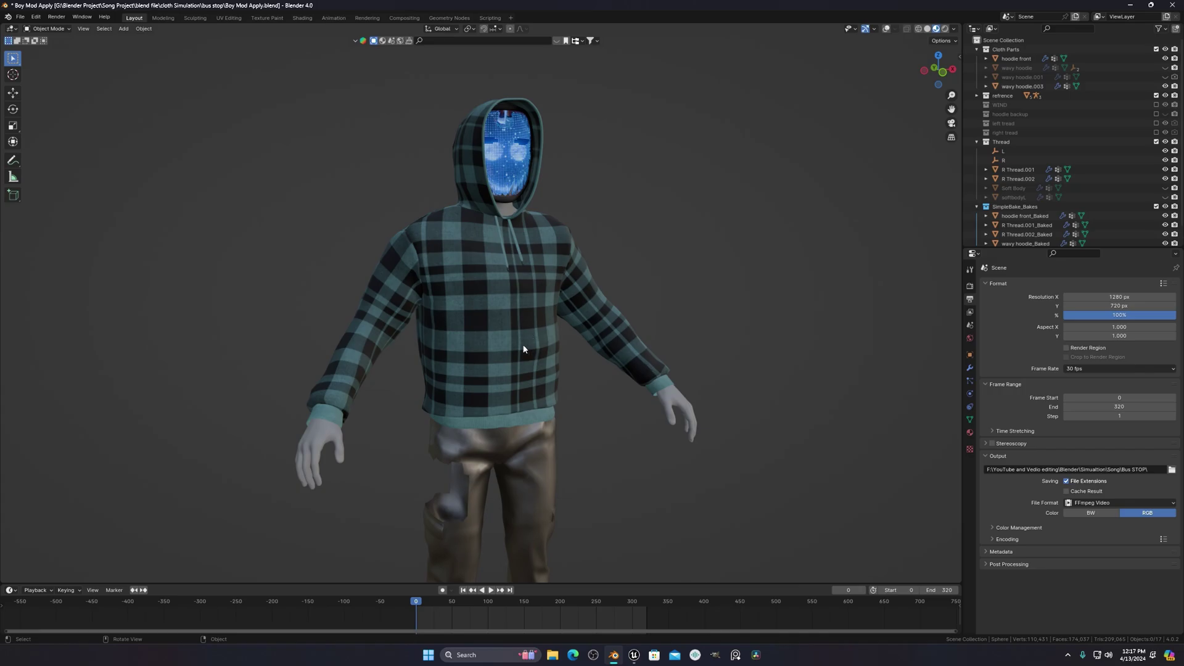
click(524, 349)
scroll(738, 280, down, 2)
middle_drag(738, 280, 579, 290)
scroll(483, 309, up, 4)
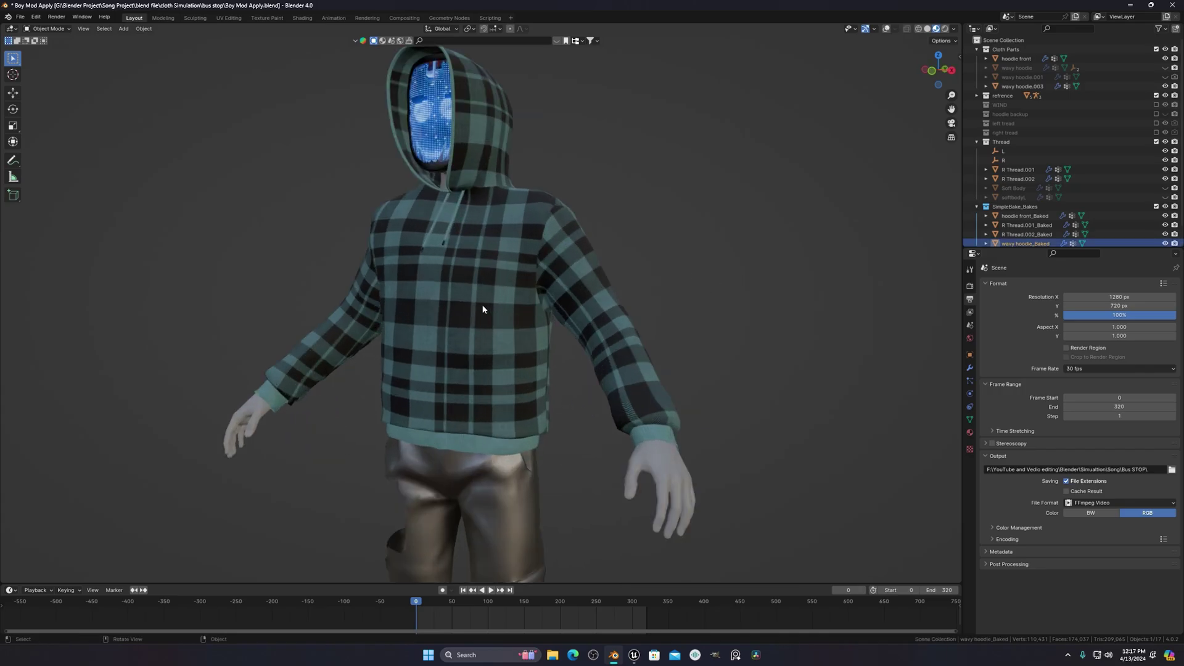
middle_drag(465, 322, 598, 295)
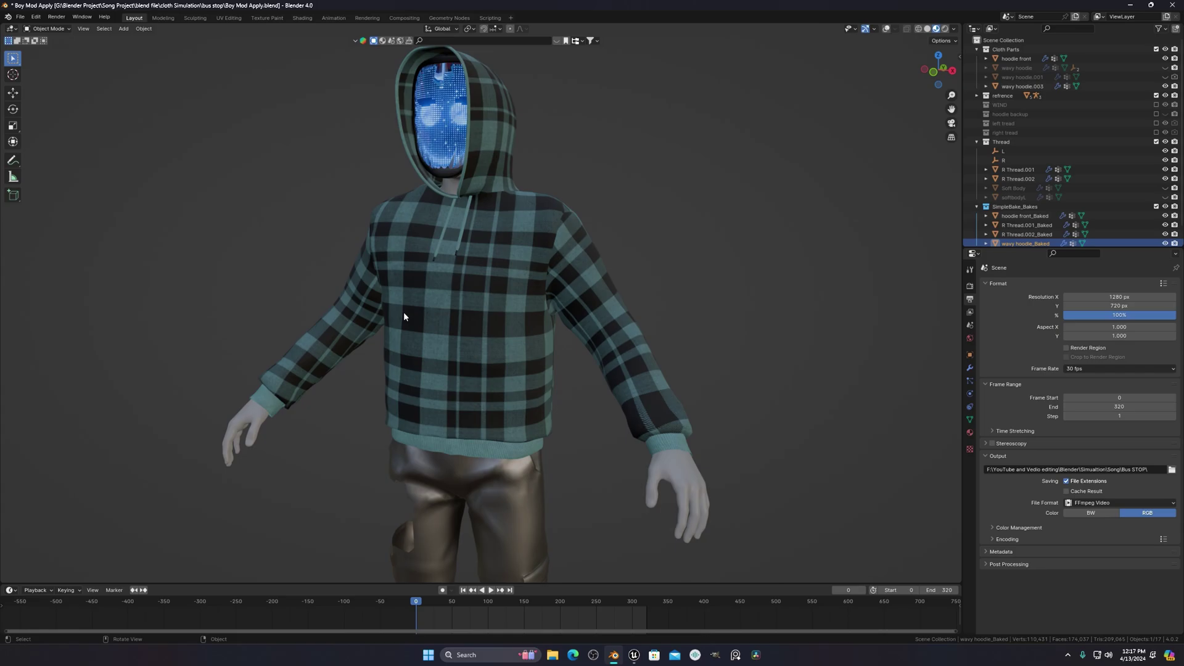
In the Shading workspace, frame the hoodie's material nodes and drag the Diffuse node clear of Roughness
click(302, 17)
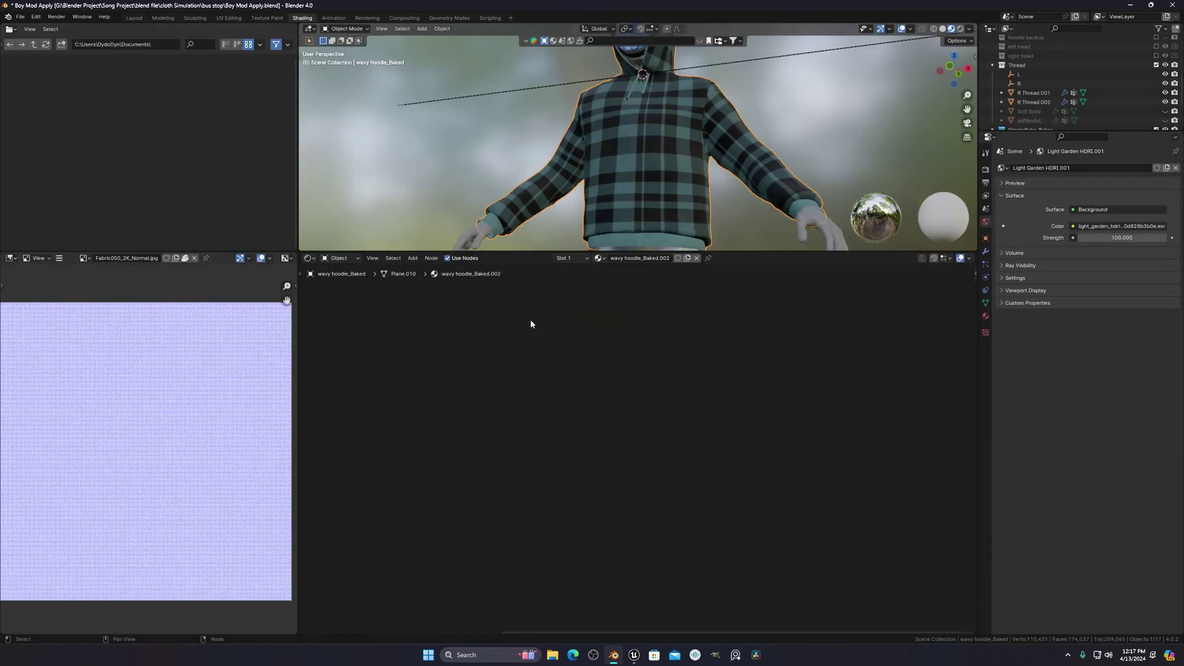
key(Home)
scroll(627, 424, up, 2)
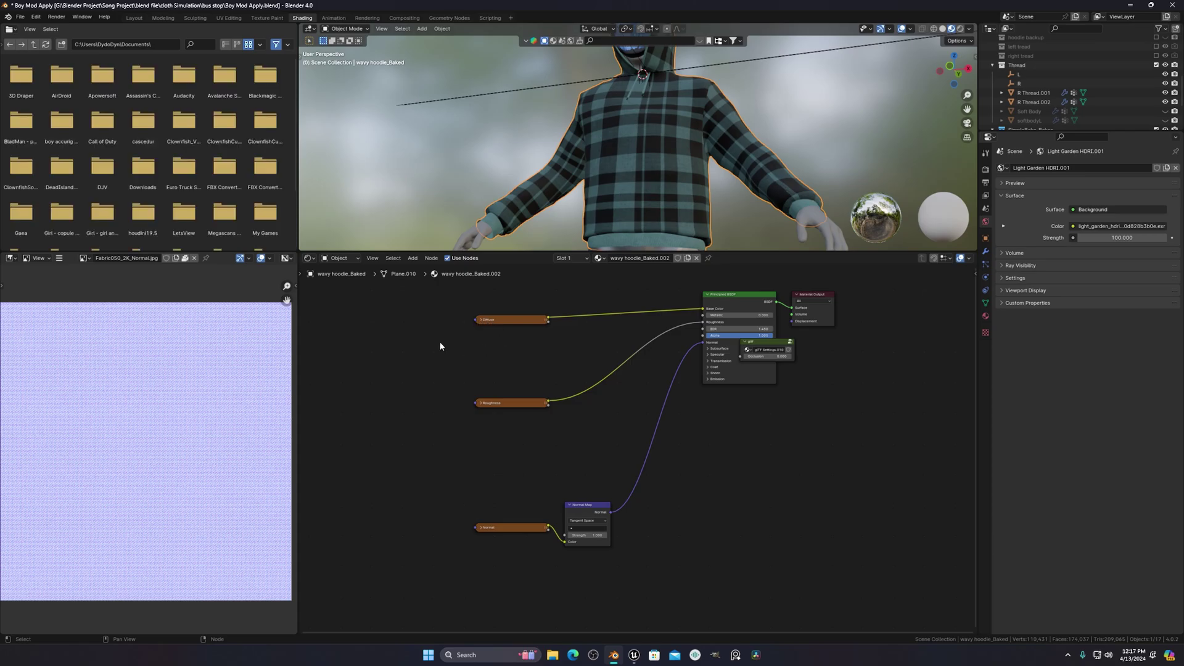
click(479, 319)
scroll(479, 318, up, 2)
middle_drag(439, 331, 447, 415)
click(415, 344)
scroll(420, 358, down, 2)
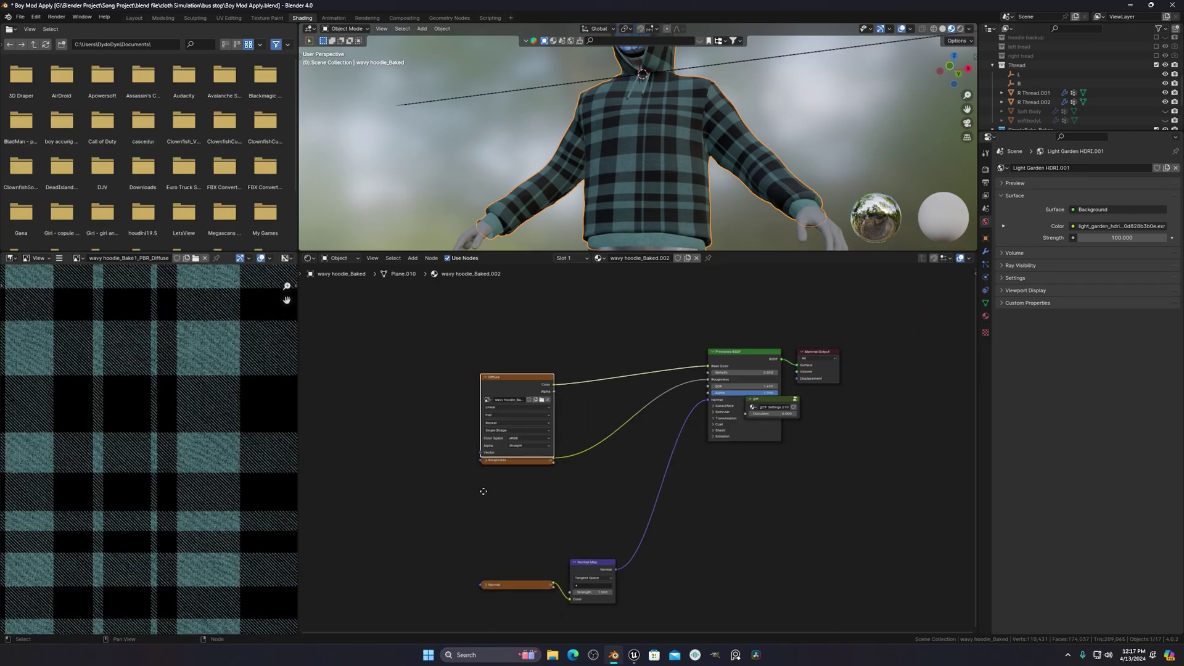
middle_drag(484, 492, 488, 461)
drag(529, 347, 512, 314)
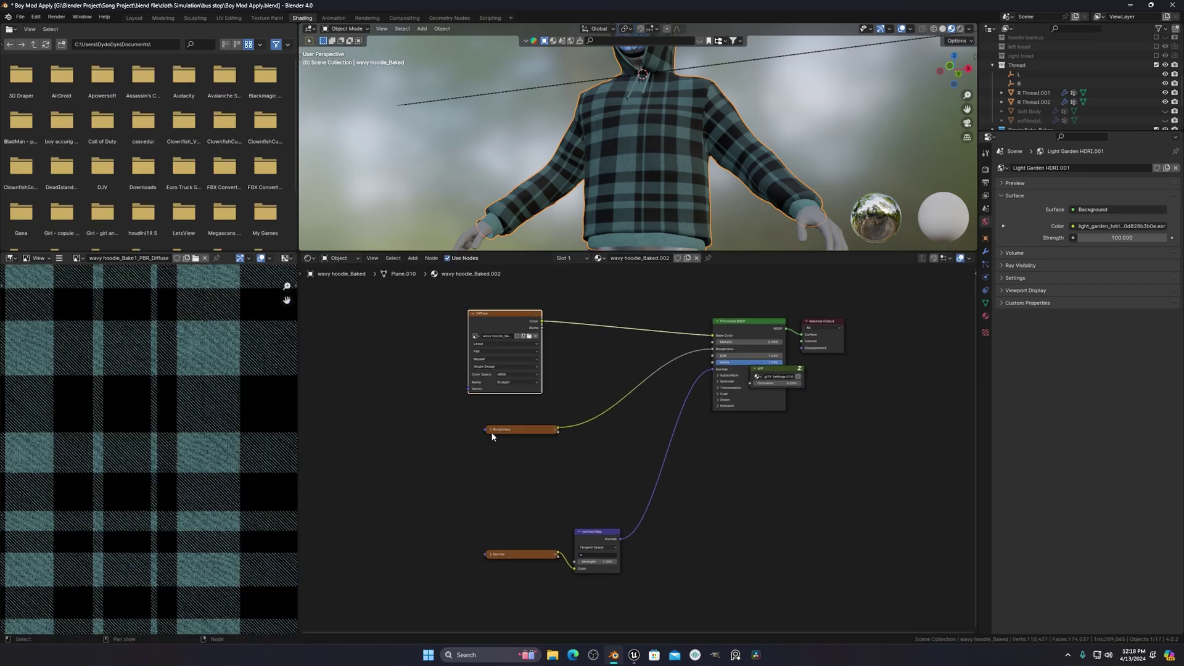
Inspect the Roughness texture node, enlarging the 3D view to check the hoodie from the front
click(555, 431)
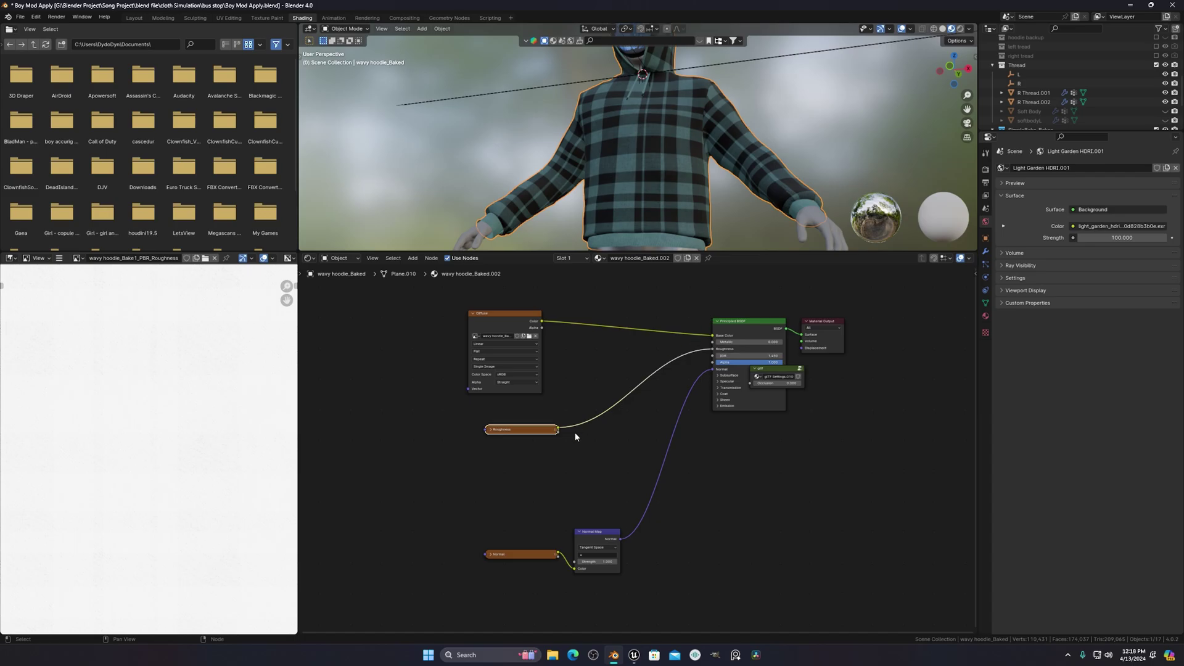
middle_drag(671, 159, 715, 180)
scroll(687, 175, down, 2)
scroll(697, 133, up, 4)
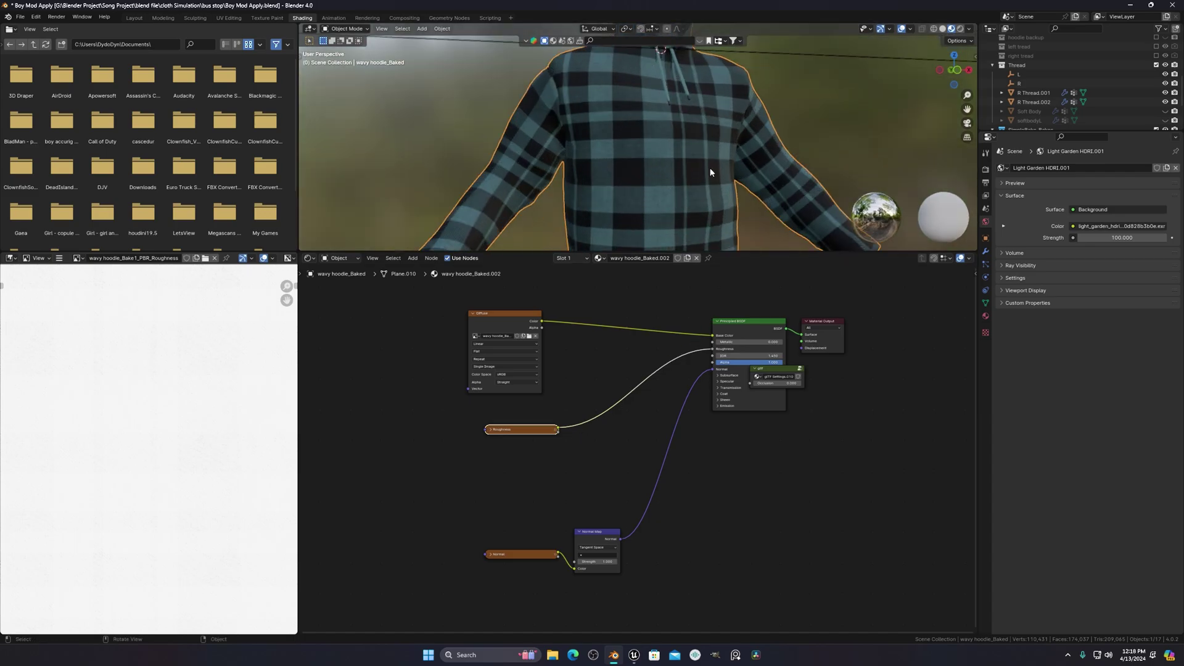
drag(678, 252, 647, 361)
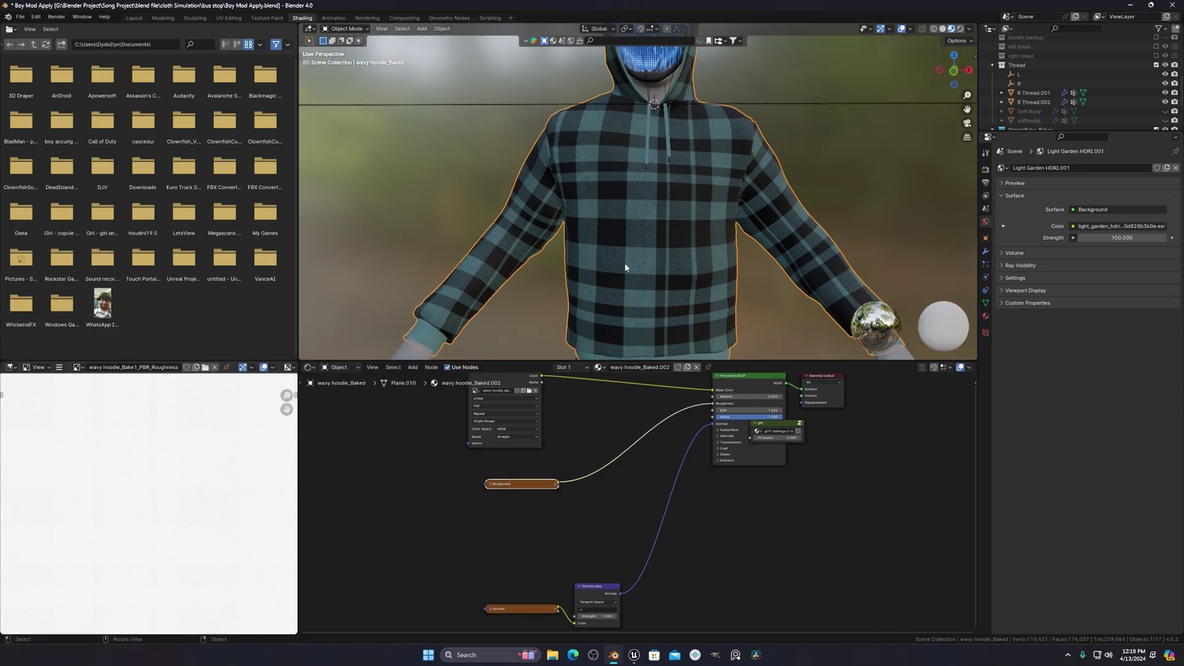
scroll(650, 263, down, 3)
scroll(692, 475, down, 1)
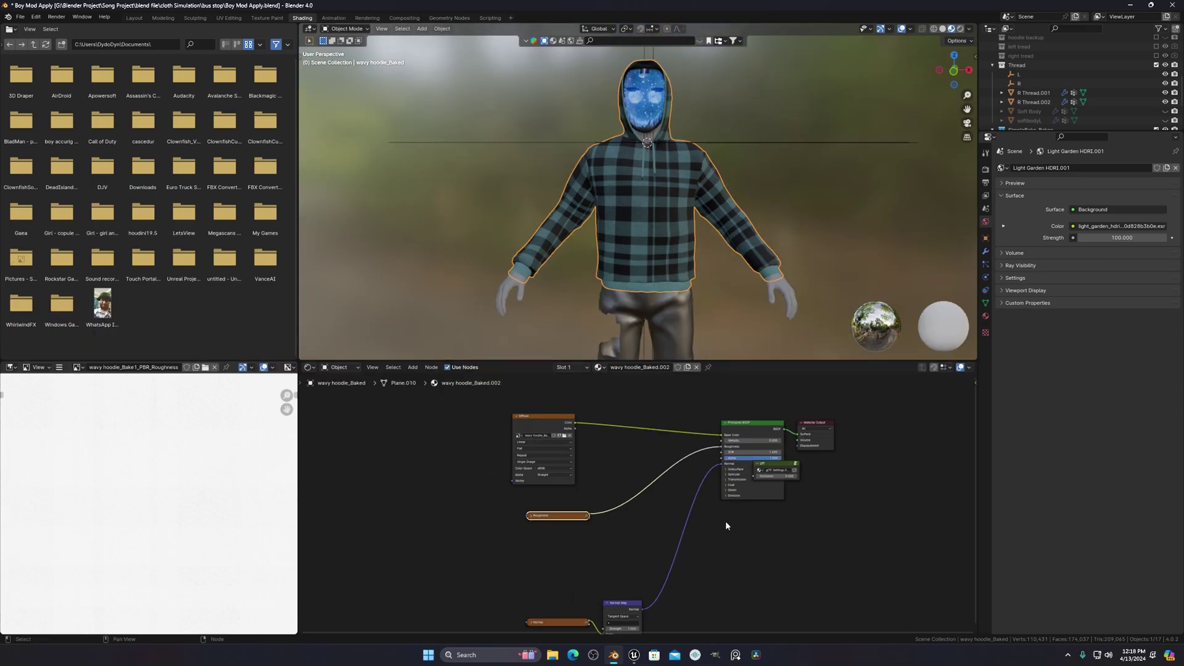
middle_drag(598, 538, 637, 505)
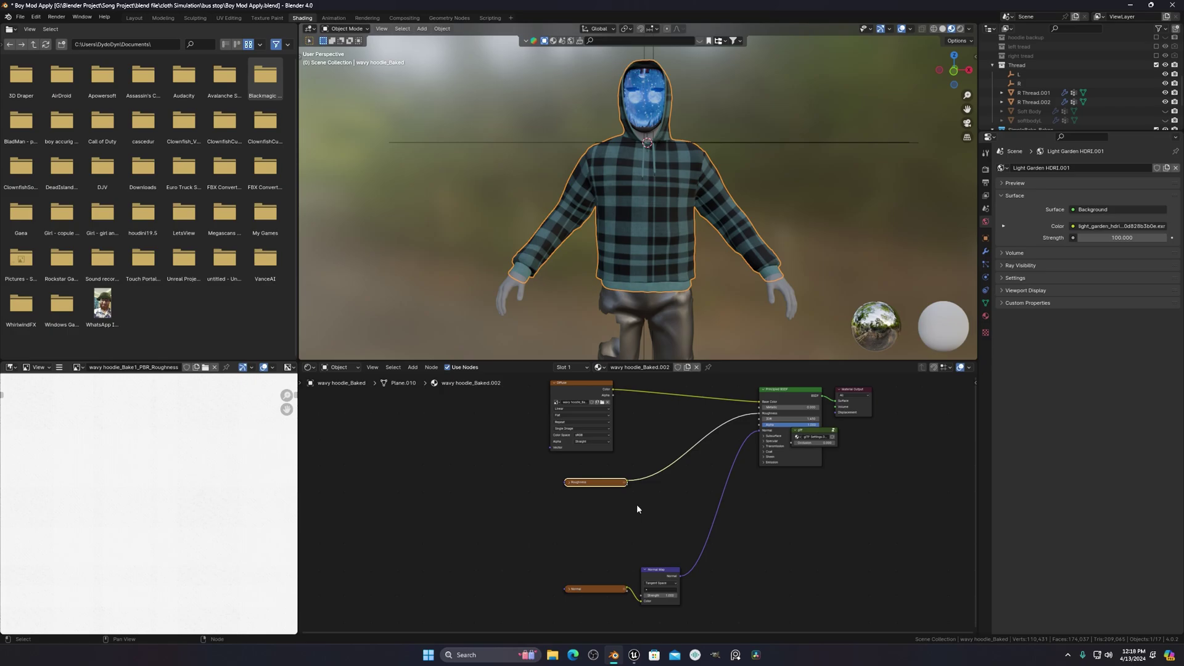
double_click(570, 483)
click(446, 528)
Back in the Layout workspace, start a glTF 2.0 (.glb/.gltf) export from the File menu
click(133, 18)
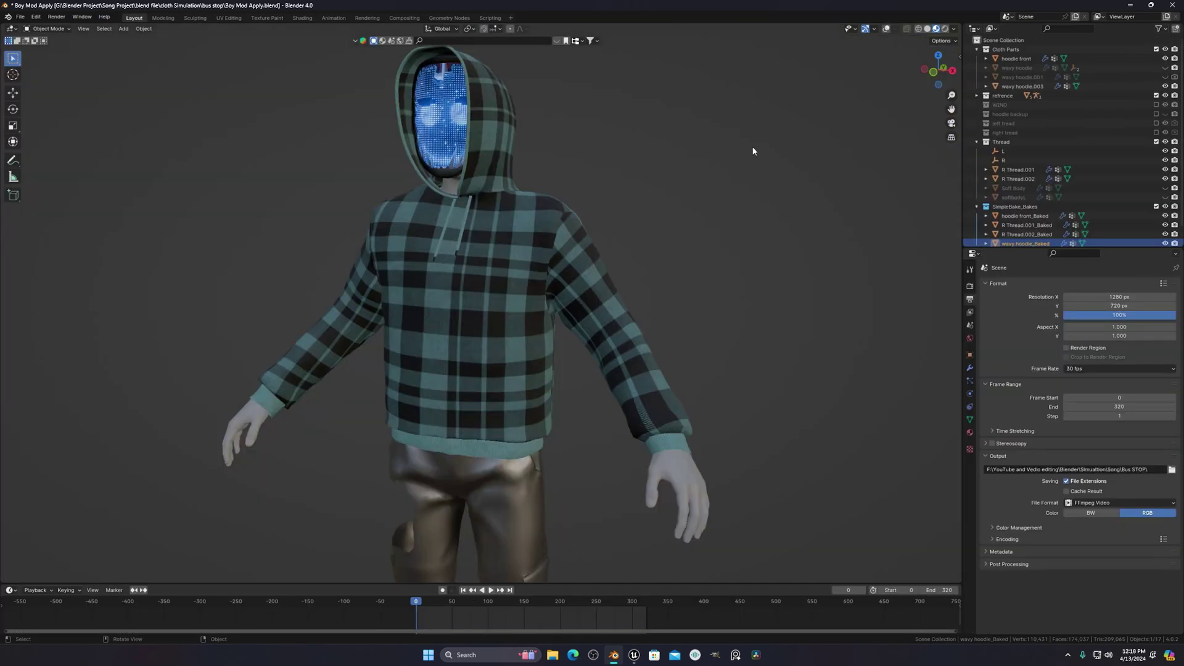
mouse_move(754, 151)
middle_down()
mouse_move(508, 312)
mouse_move(709, 312)
mouse_move(559, 340)
mouse_move(524, 324)
mouse_move(551, 313)
mouse_move(621, 322)
middle_up()
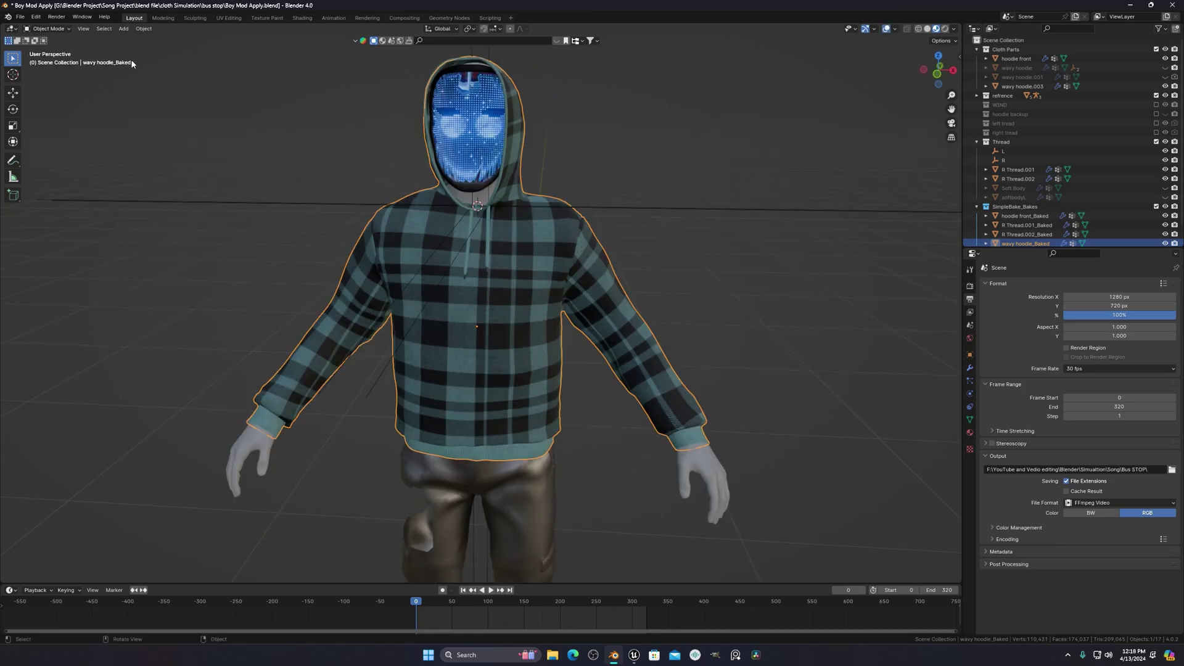
click(20, 17)
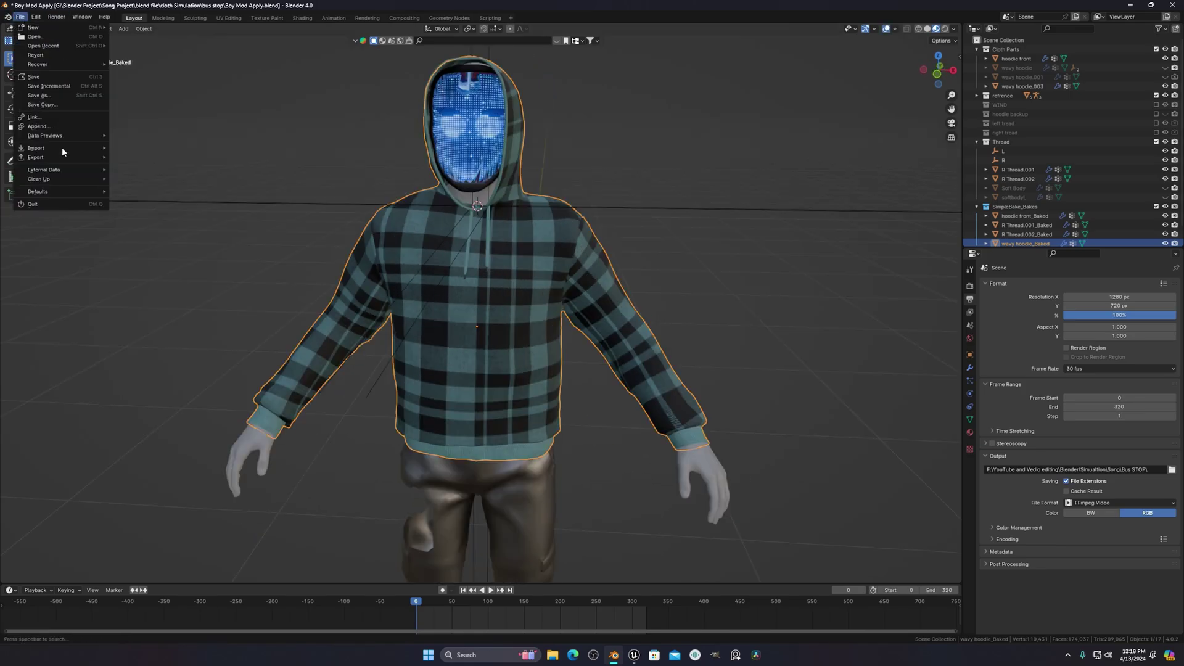
mouse_move(58, 158)
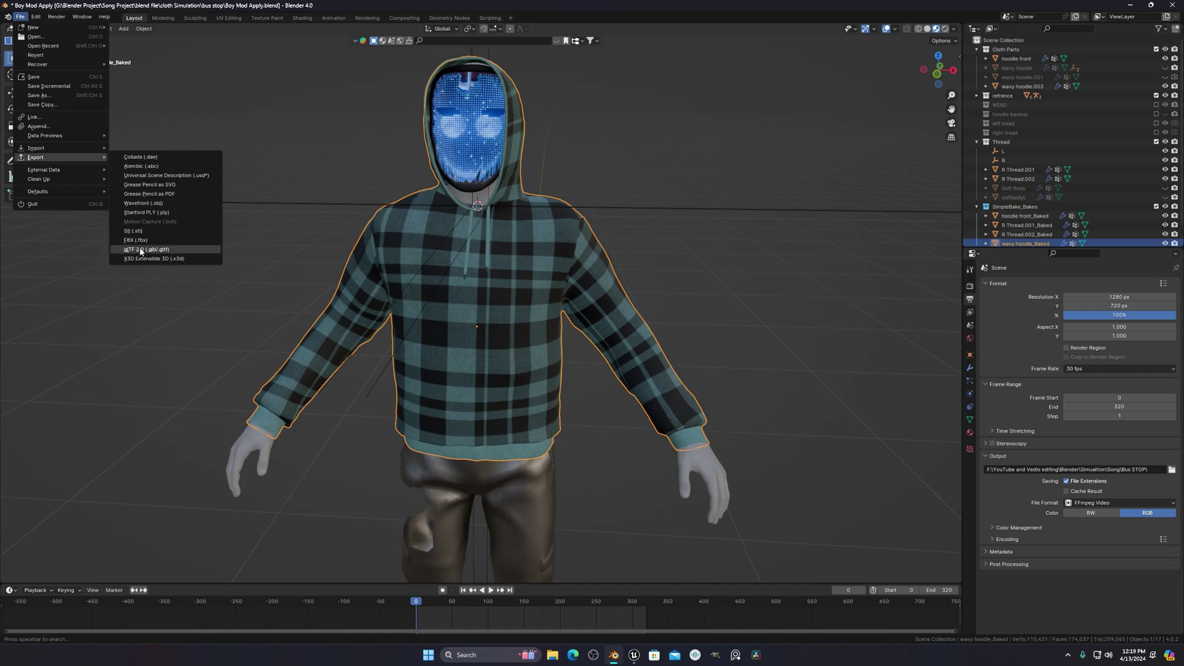
click(161, 252)
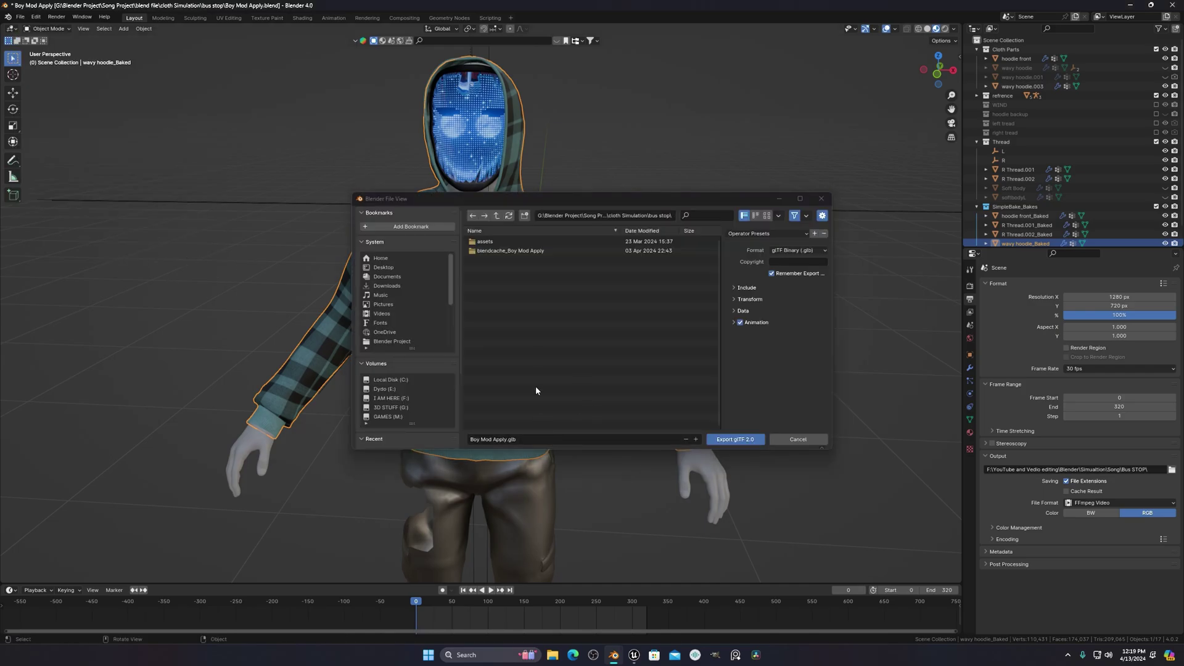
Place File Explorer beside the export dialog and review the Animation and Data export options
click(558, 657)
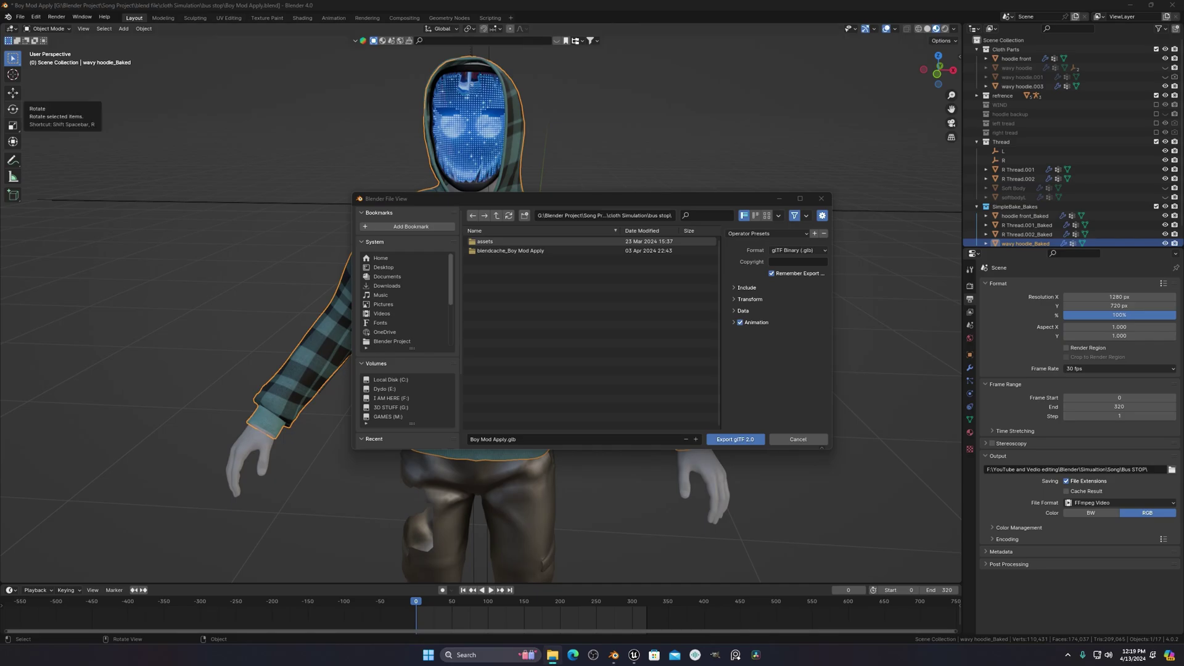
drag(852, 194, 964, 150)
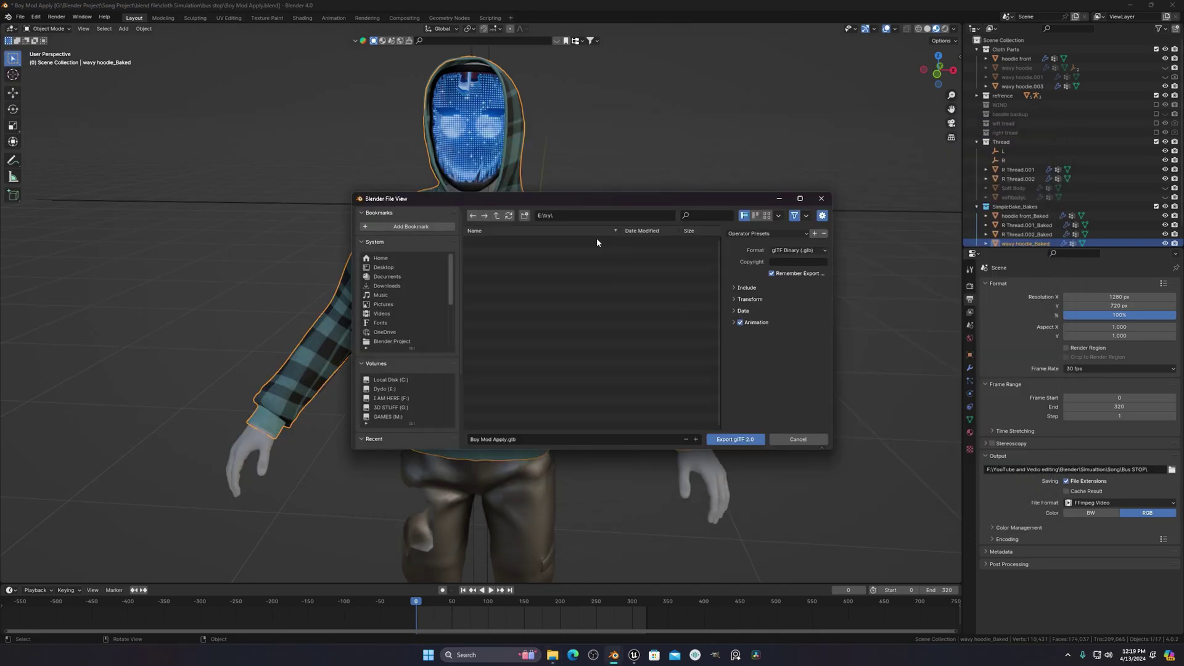
drag(613, 198, 565, 180)
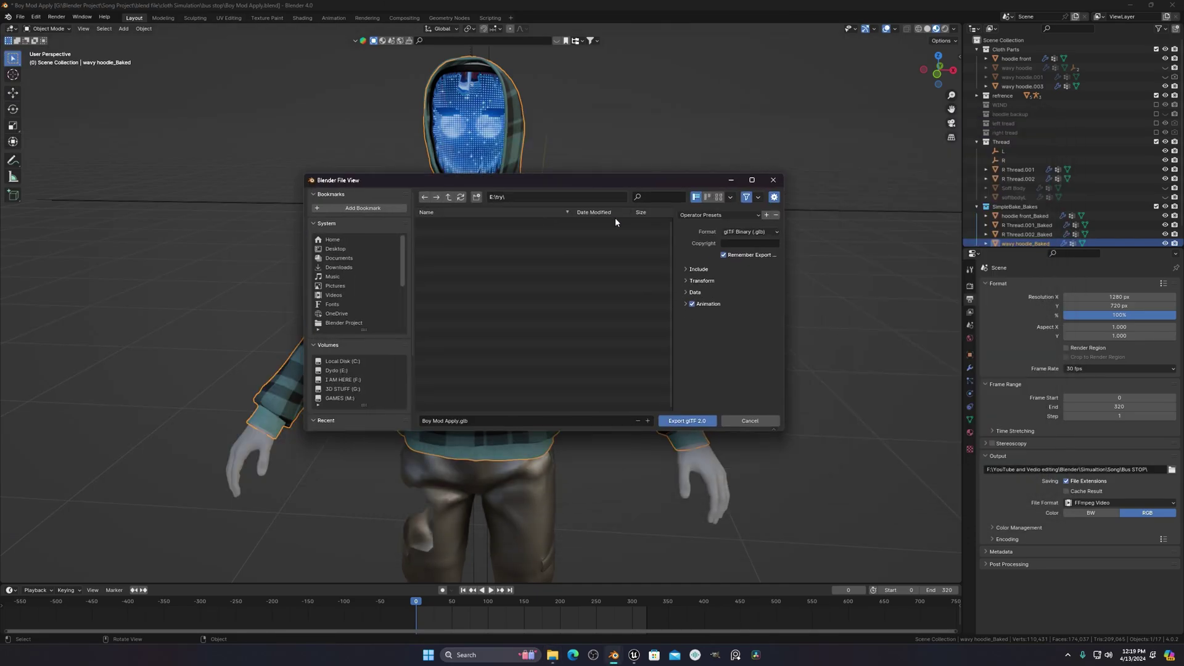
click(692, 305)
click(684, 303)
click(687, 303)
click(686, 293)
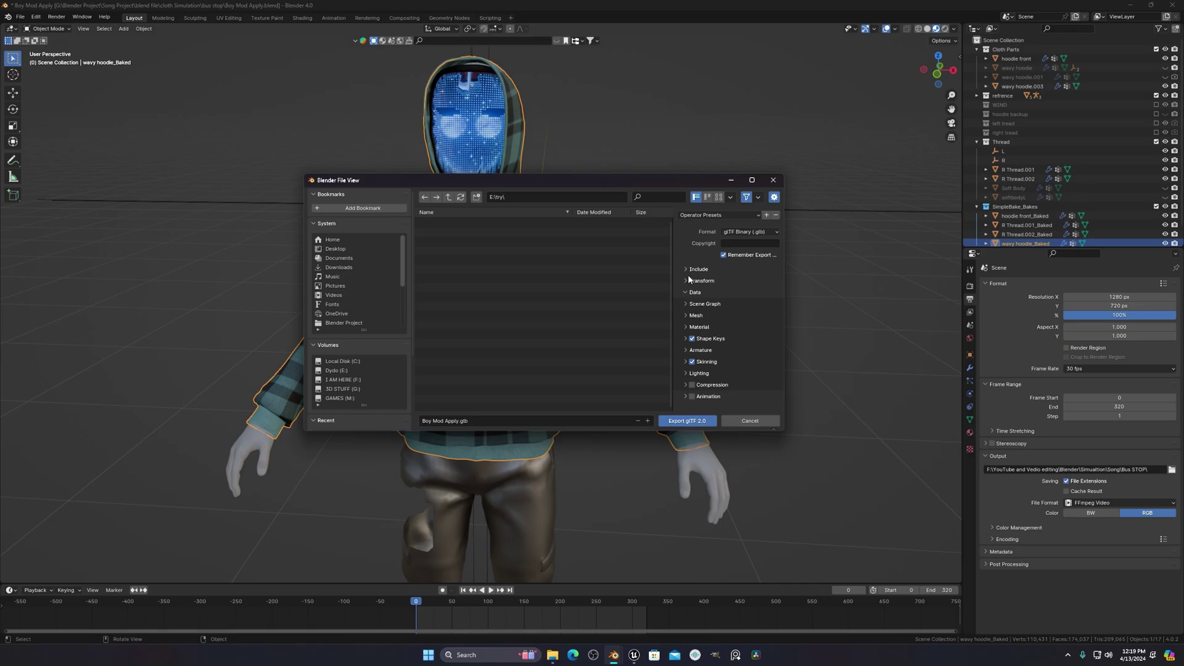
Expand the Transform and Include options, enable +Y Up, and recheck the Data settings
click(687, 281)
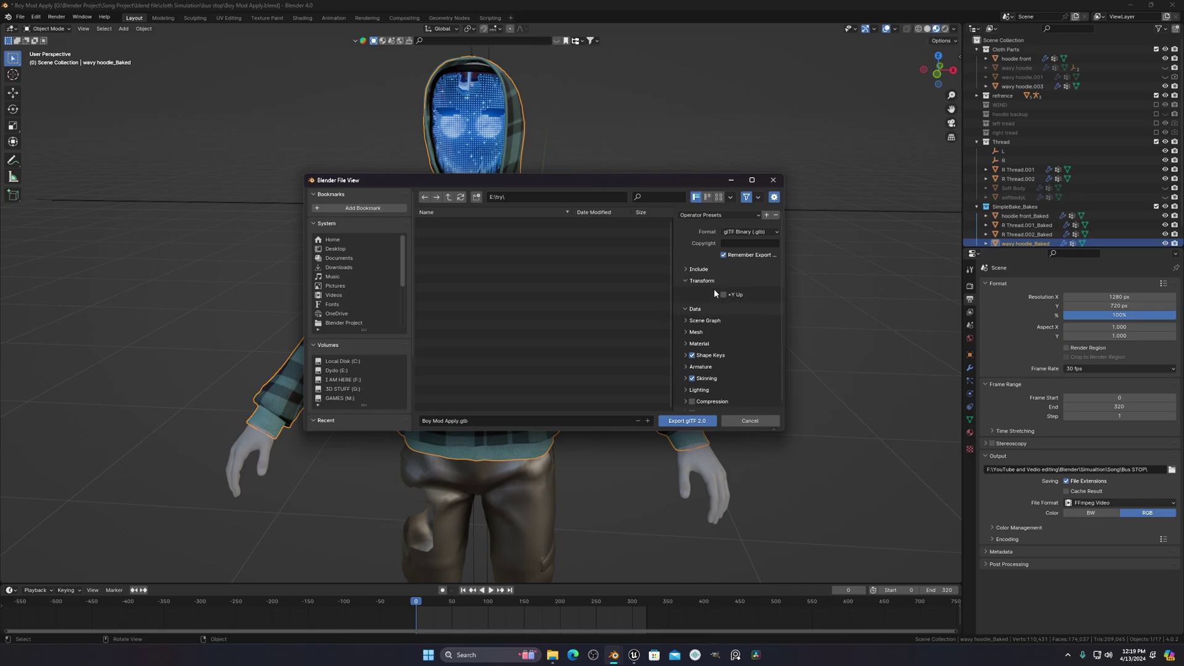
click(685, 269)
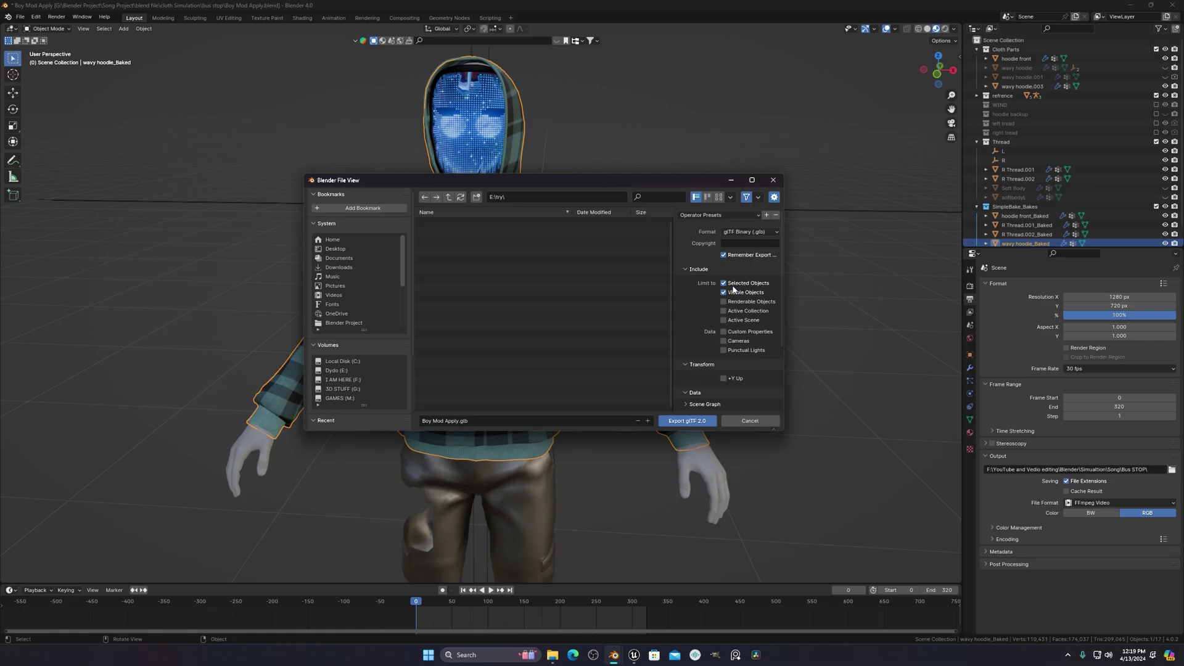
click(723, 378)
scroll(720, 381, down, 3)
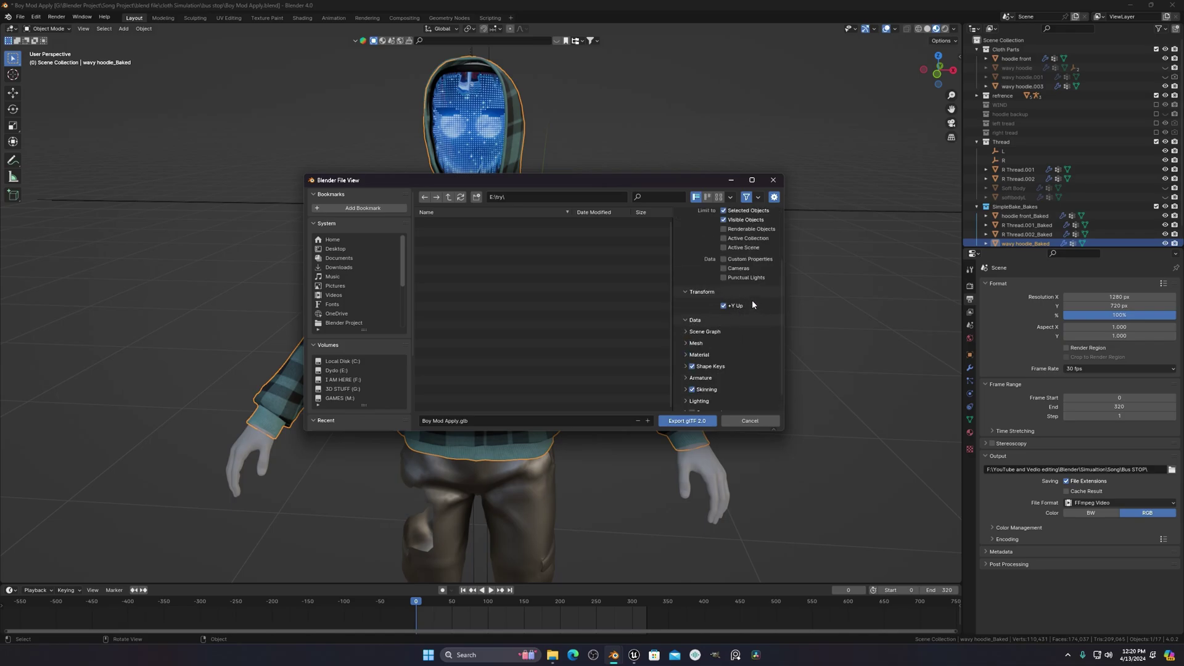
click(684, 320)
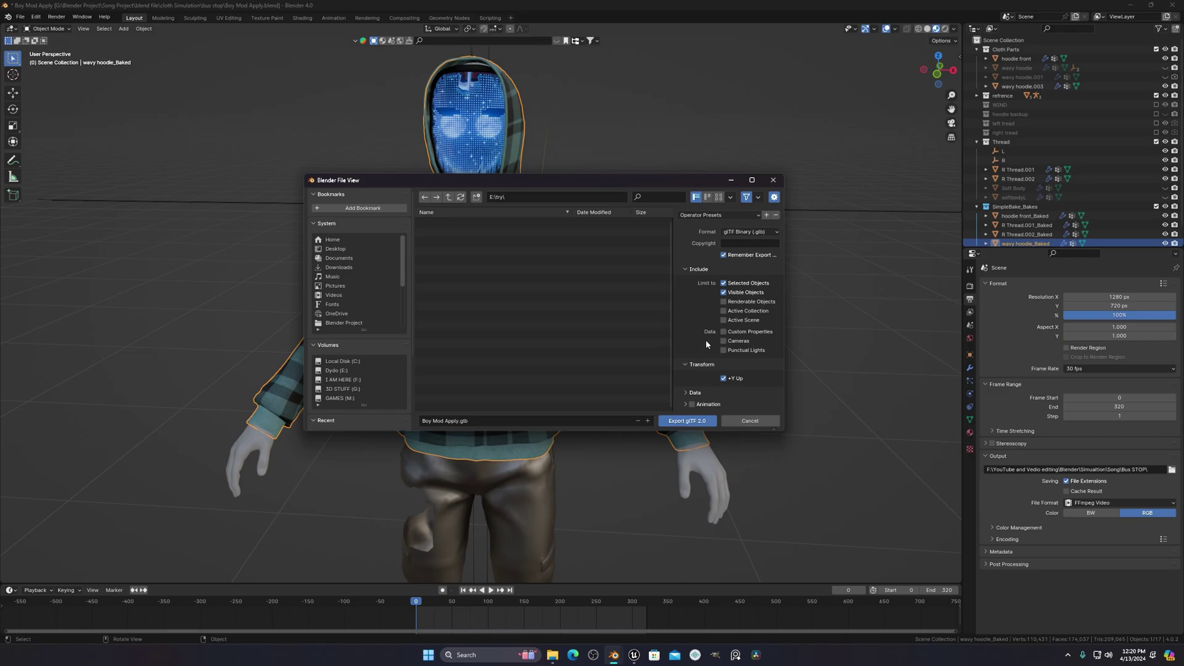
click(686, 392)
scroll(744, 327, down, 1)
scroll(745, 306, up, 1)
Export Boy Mod Apply.glb, then minimize Blender and arrange File Explorer showing E:\try
click(701, 423)
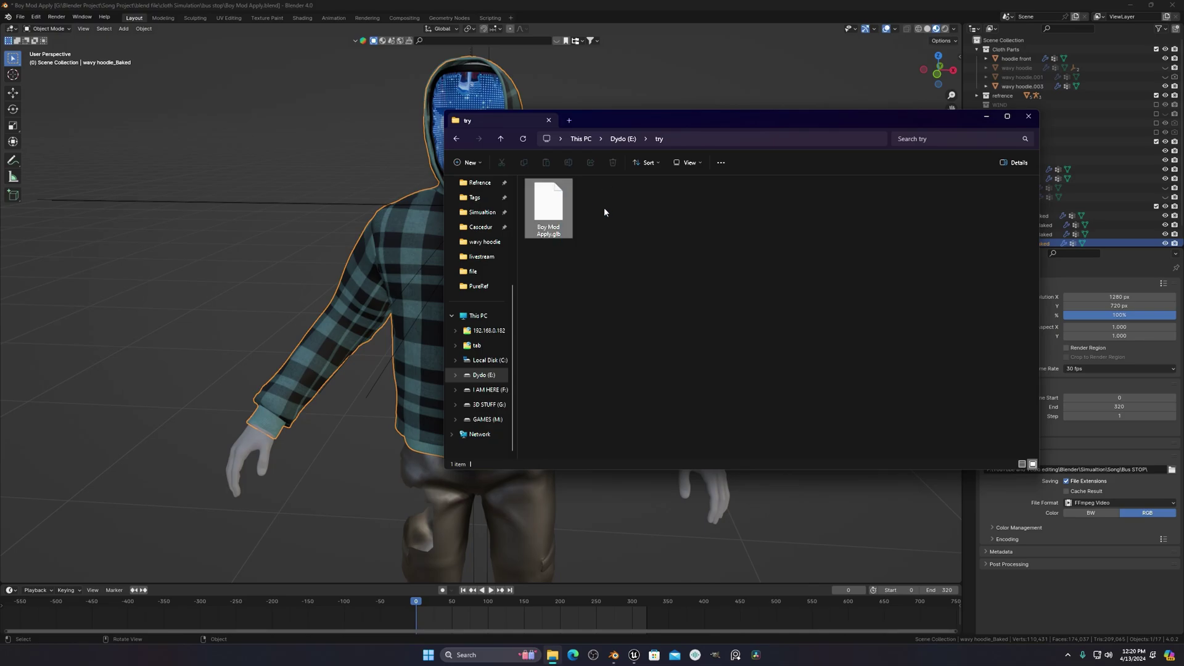
drag(891, 121, 590, 126)
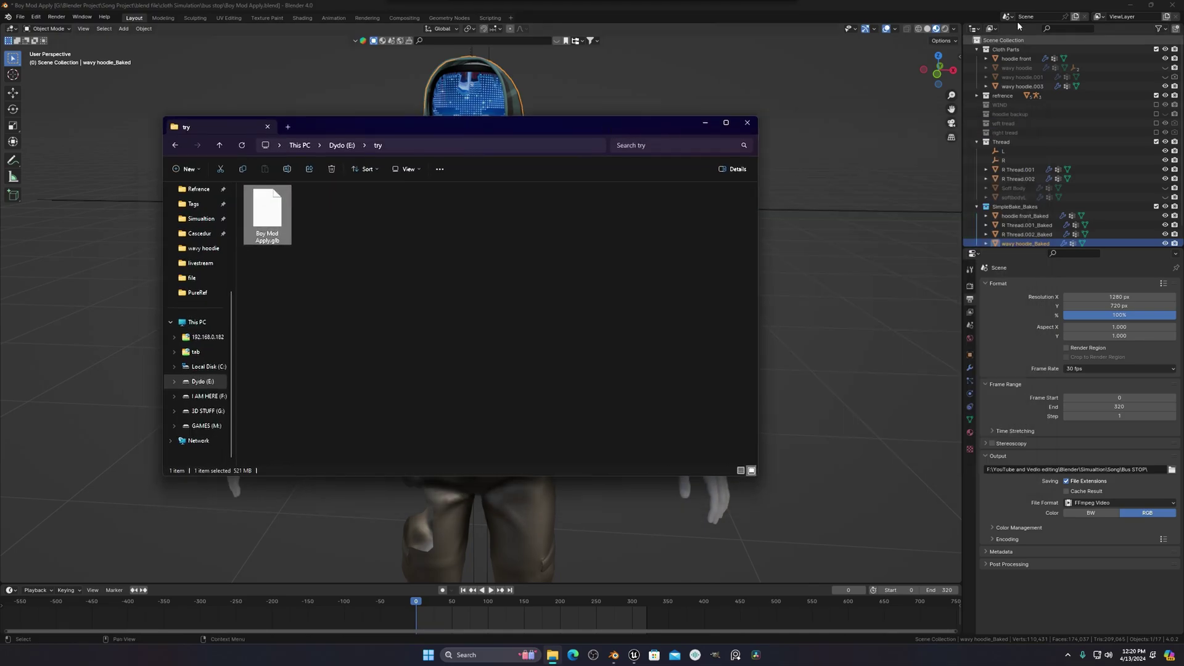
click(1131, 5)
drag(664, 124, 829, 106)
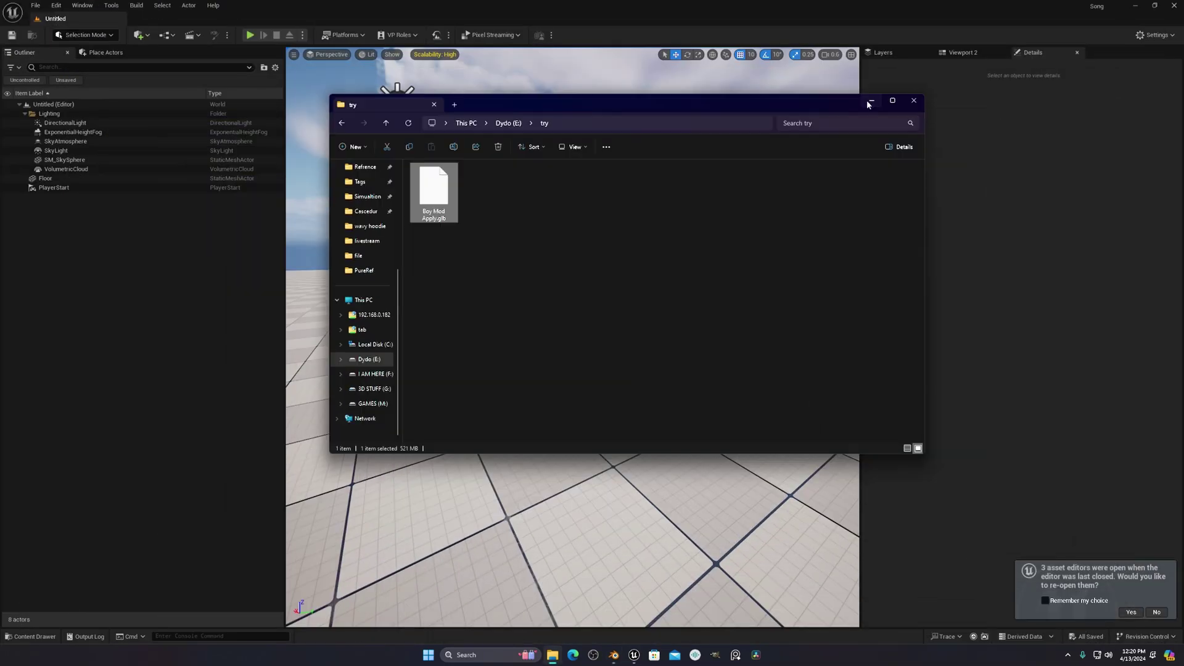
Minimize File Explorer and open Unreal's Content Drawer at the top-level Content folder
click(869, 104)
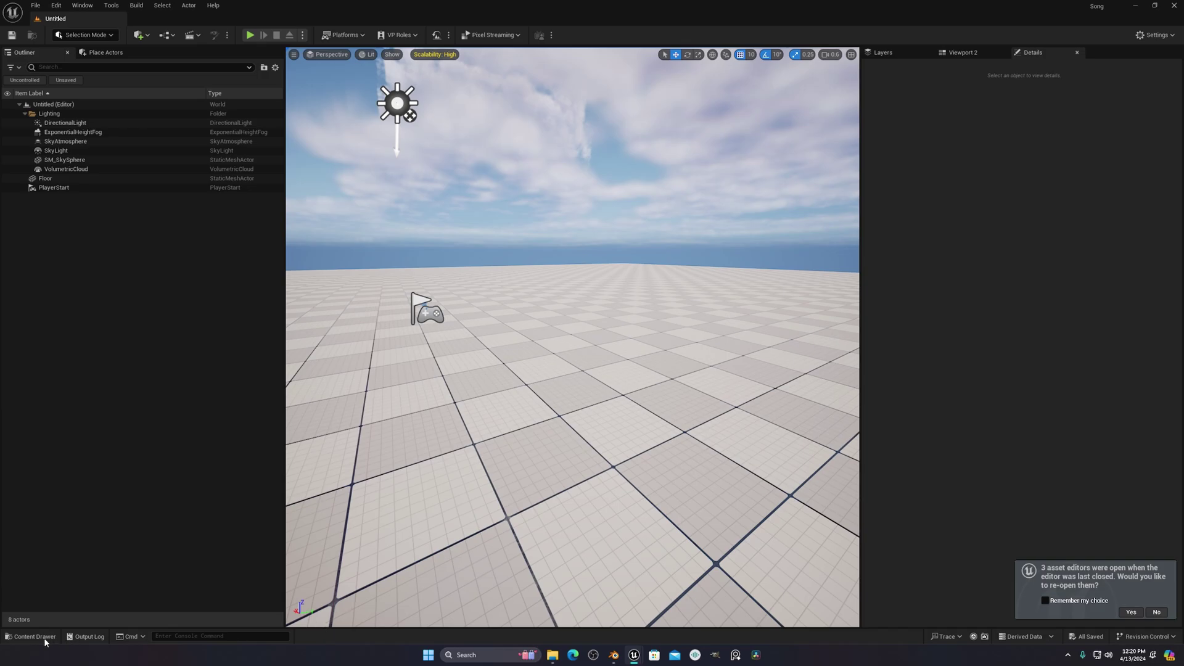
click(28, 638)
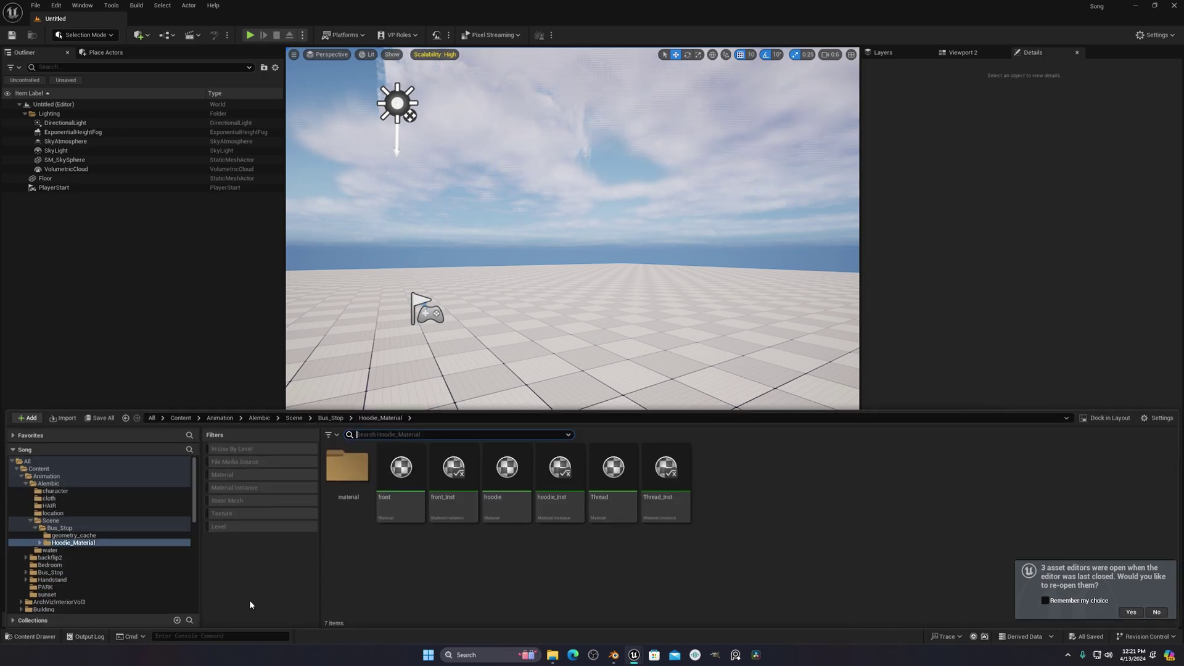
click(45, 470)
scroll(864, 571, down, 2)
Create a new folder named try in Content, open it, and bring File Explorer back
right_click(942, 561)
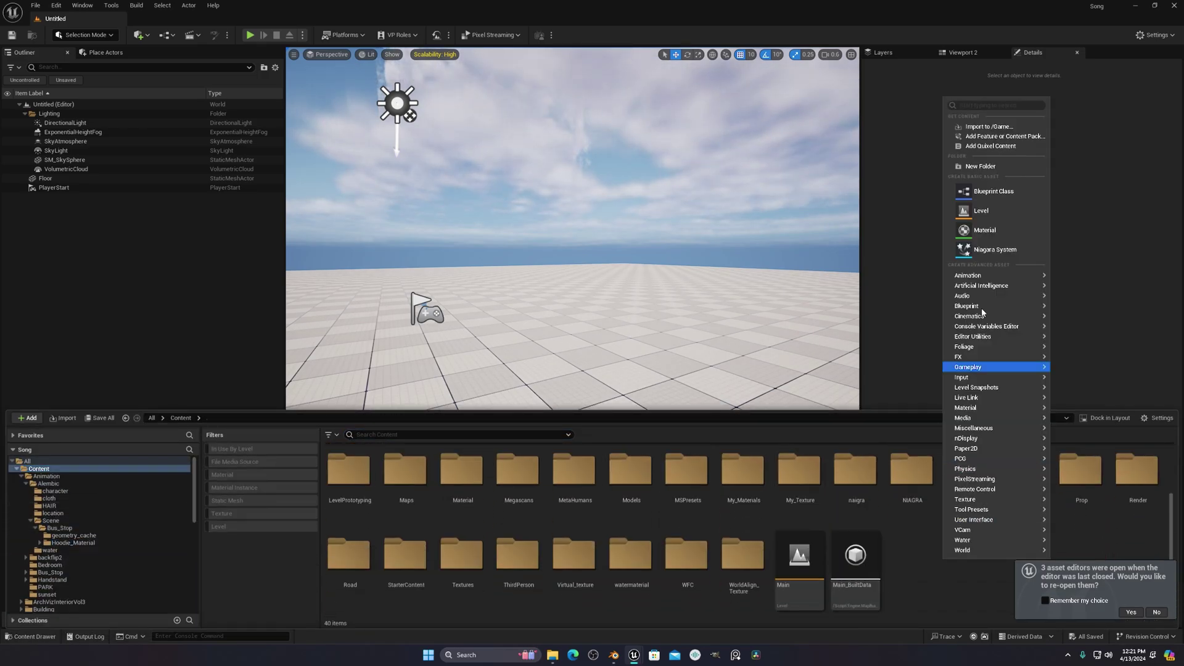
click(991, 168)
text(try)
key(Return)
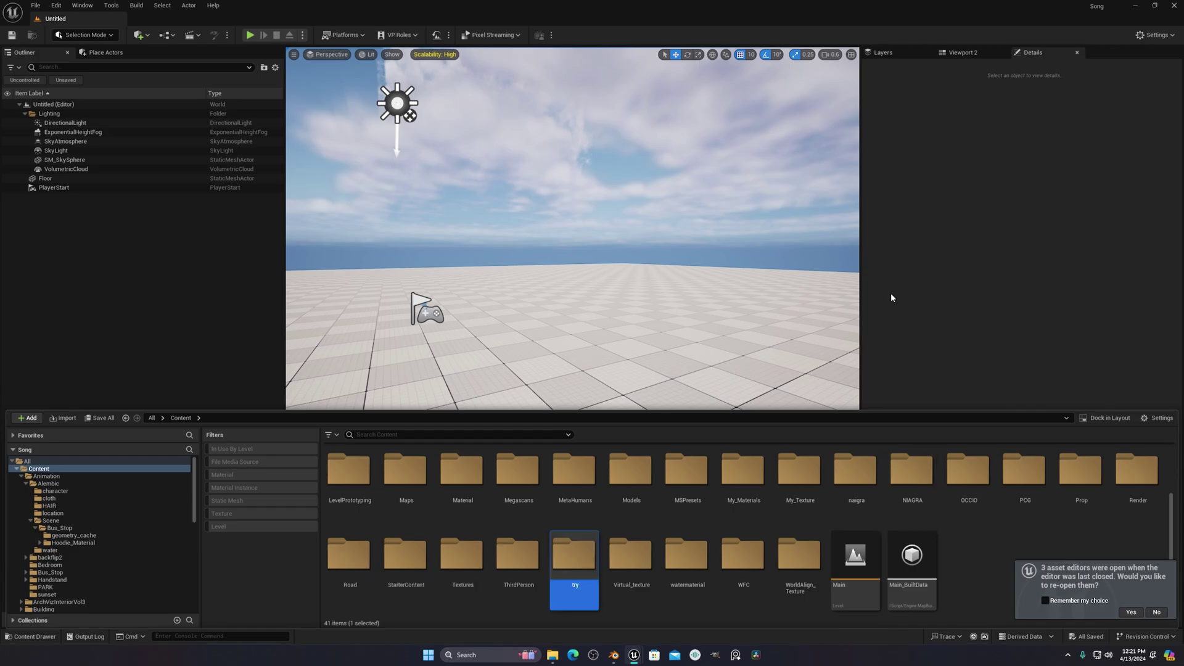
key(Return)
click(550, 658)
click(552, 655)
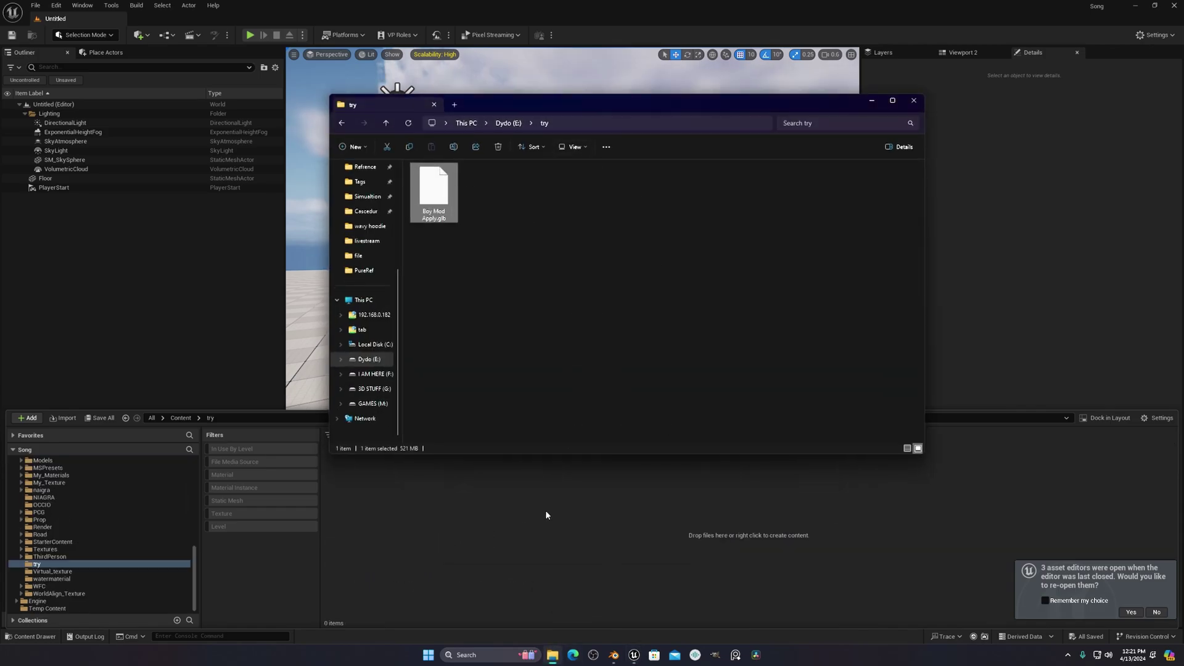
Drag Boy Mod Apply.glb into the try folder and review the import options
drag(838, 97, 1083, 43)
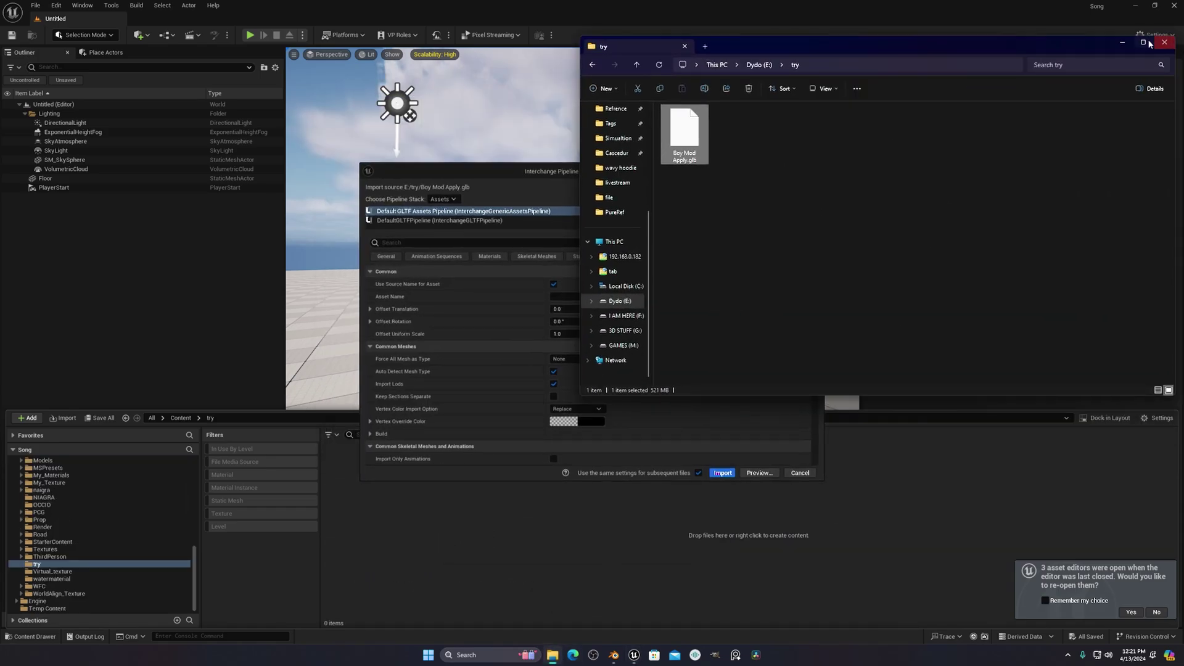
click(1125, 46)
click(1124, 45)
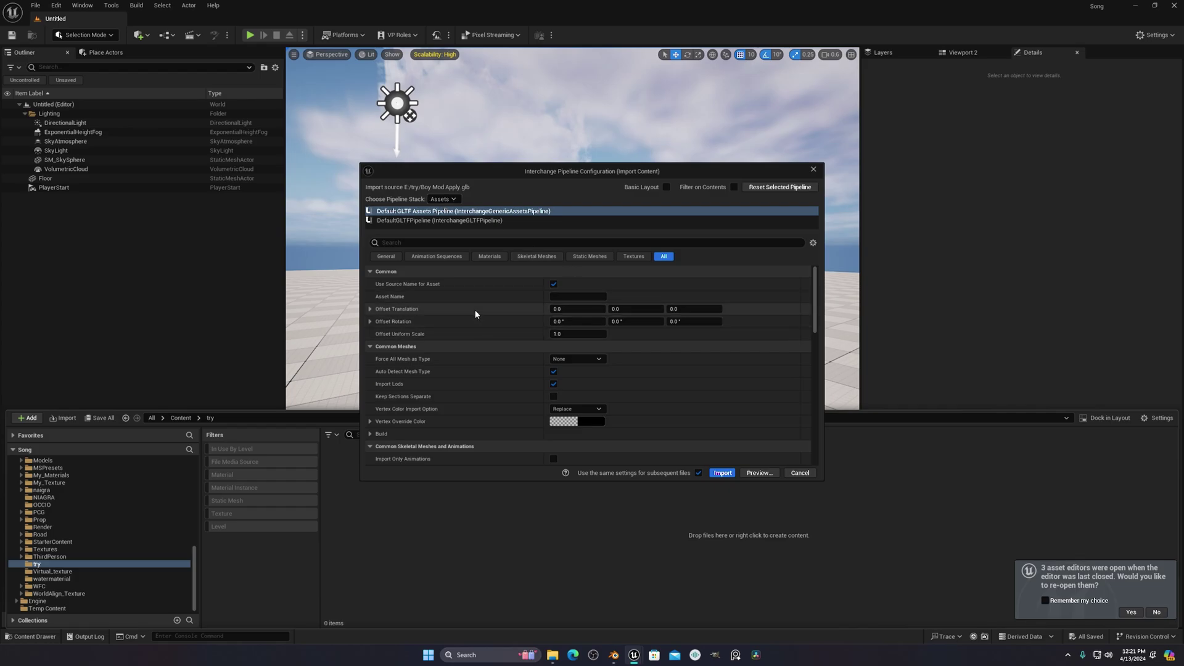
scroll(678, 309, down, 2)
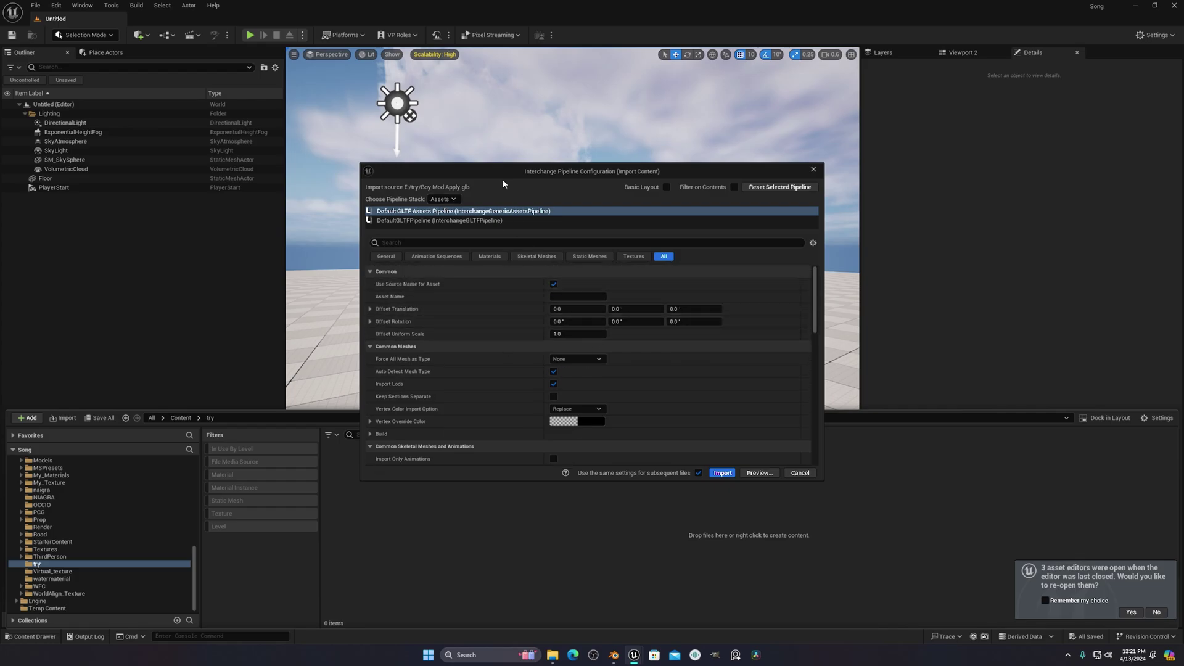
scroll(640, 365, up, 1)
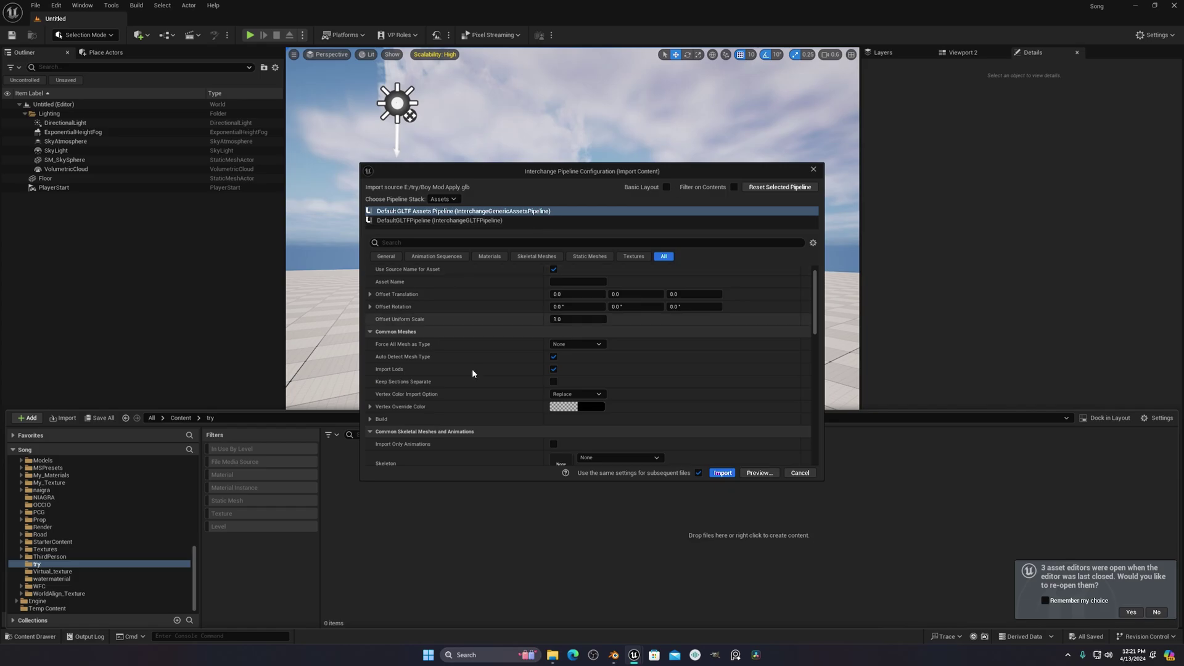
scroll(660, 382, down, 3)
scroll(648, 363, up, 4)
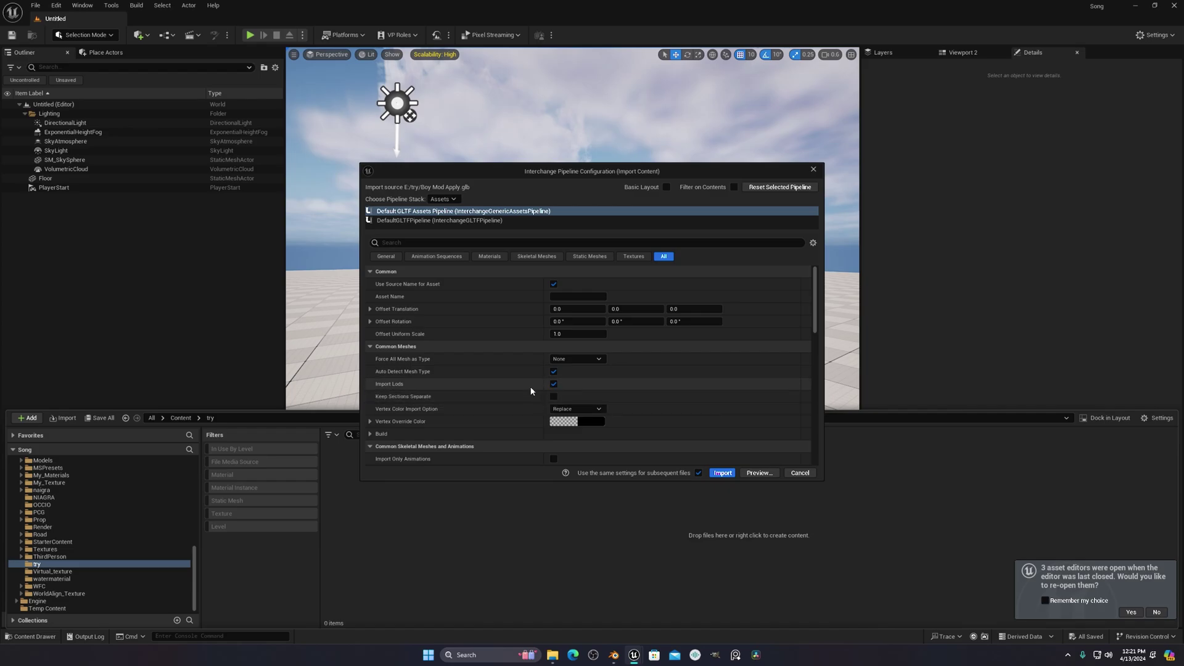
scroll(647, 383, down, 3)
Enable Import Meshes in Bone Hierarchy under Build and run the import
click(377, 389)
scroll(381, 407, down, 7)
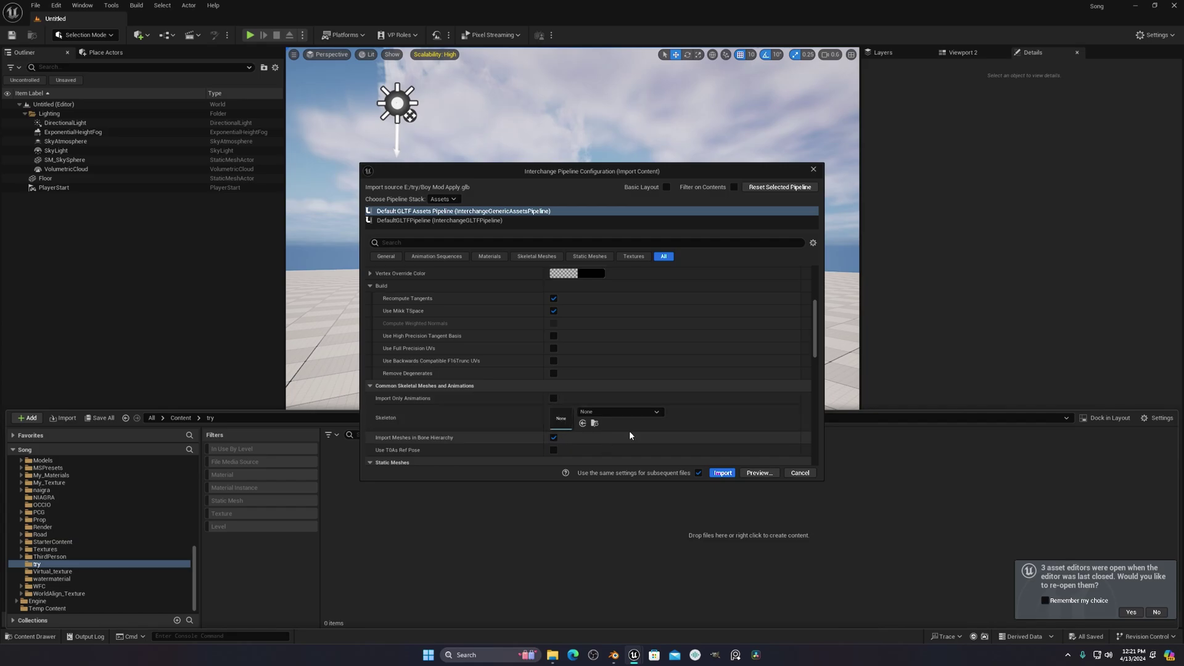
click(553, 436)
scroll(640, 422, down, 3)
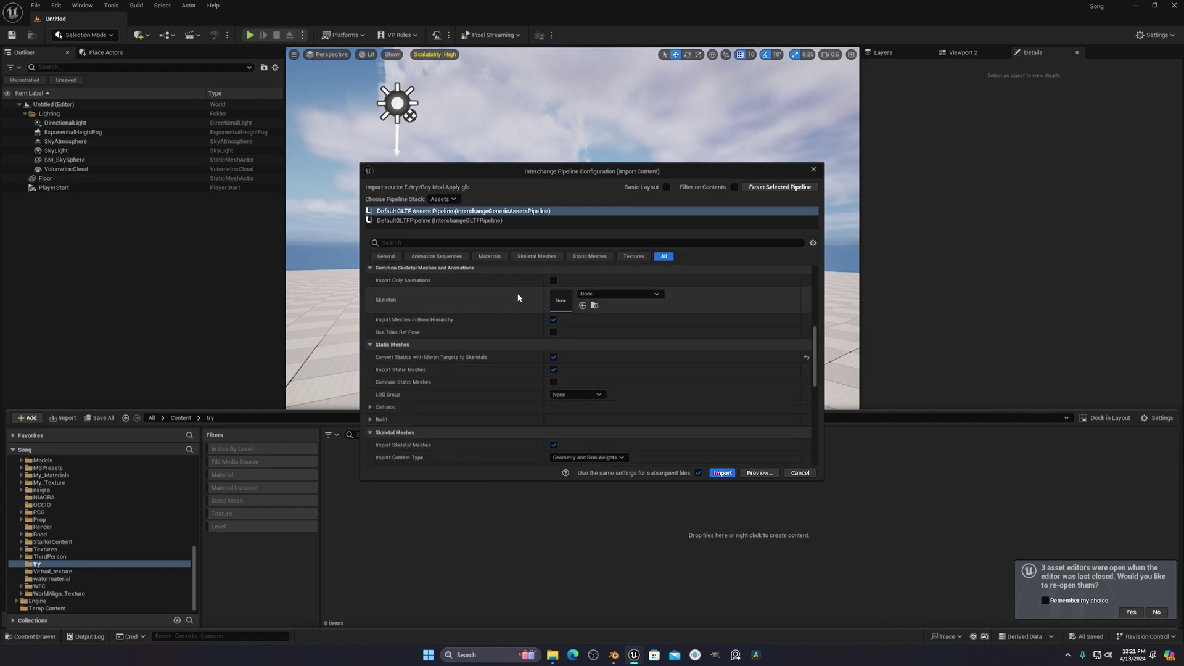
scroll(583, 376, up, 2)
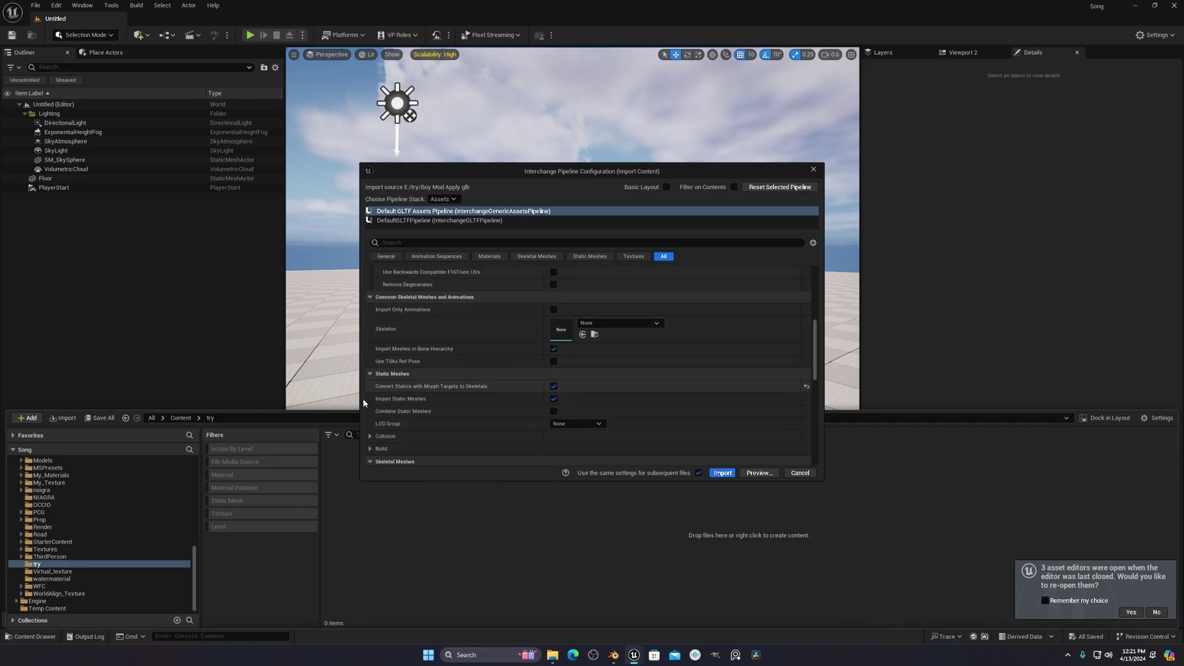
scroll(462, 432, down, 3)
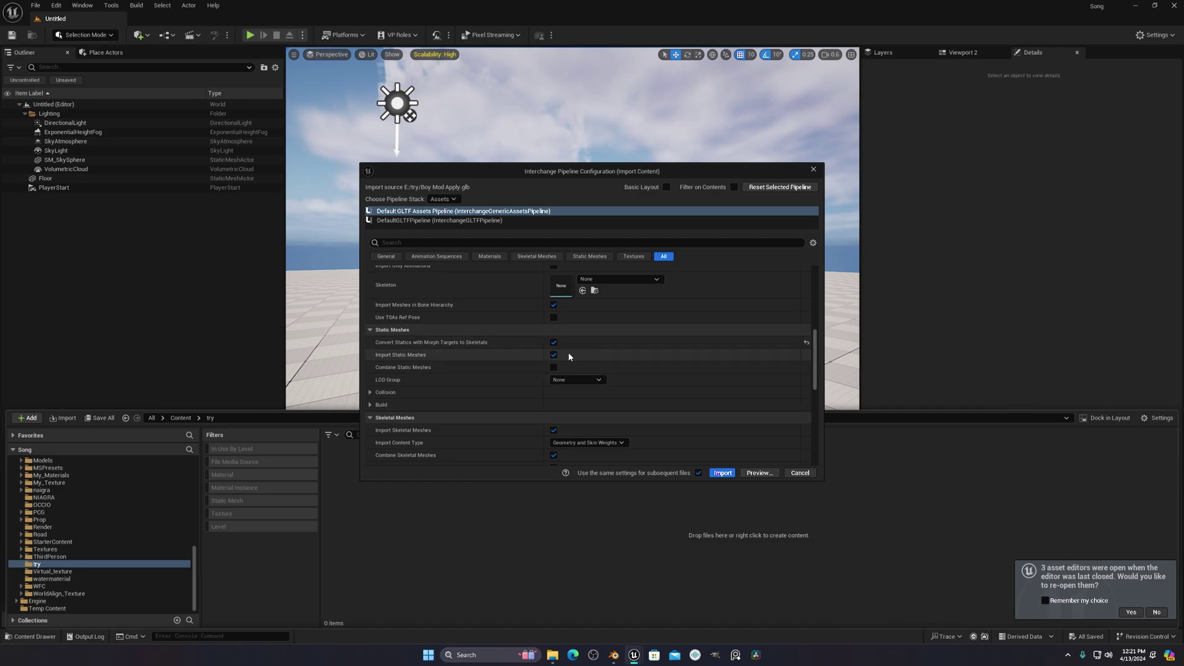
scroll(457, 442, down, 1)
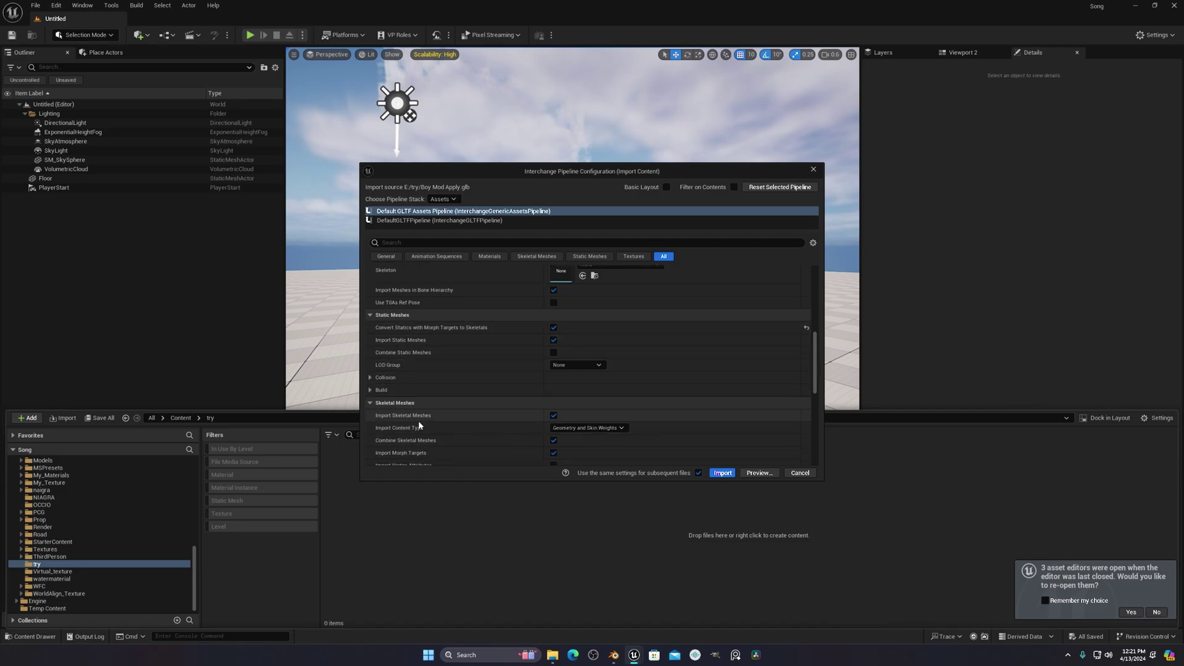
scroll(407, 425, down, 2)
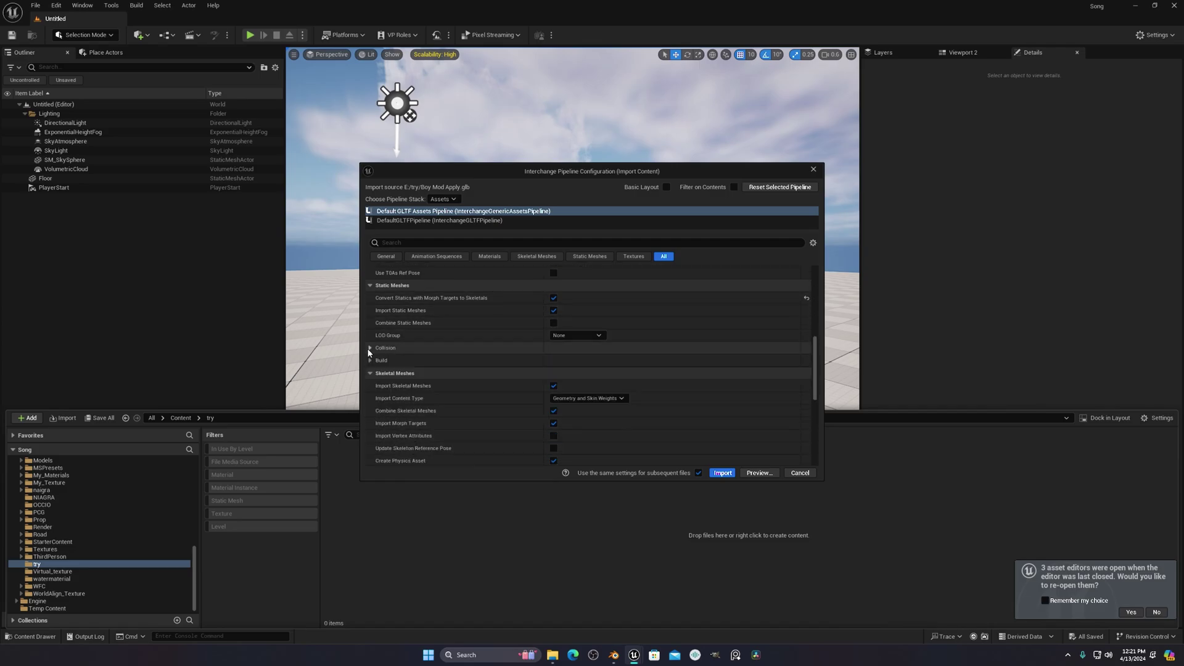
scroll(462, 402, down, 7)
scroll(683, 401, down, 9)
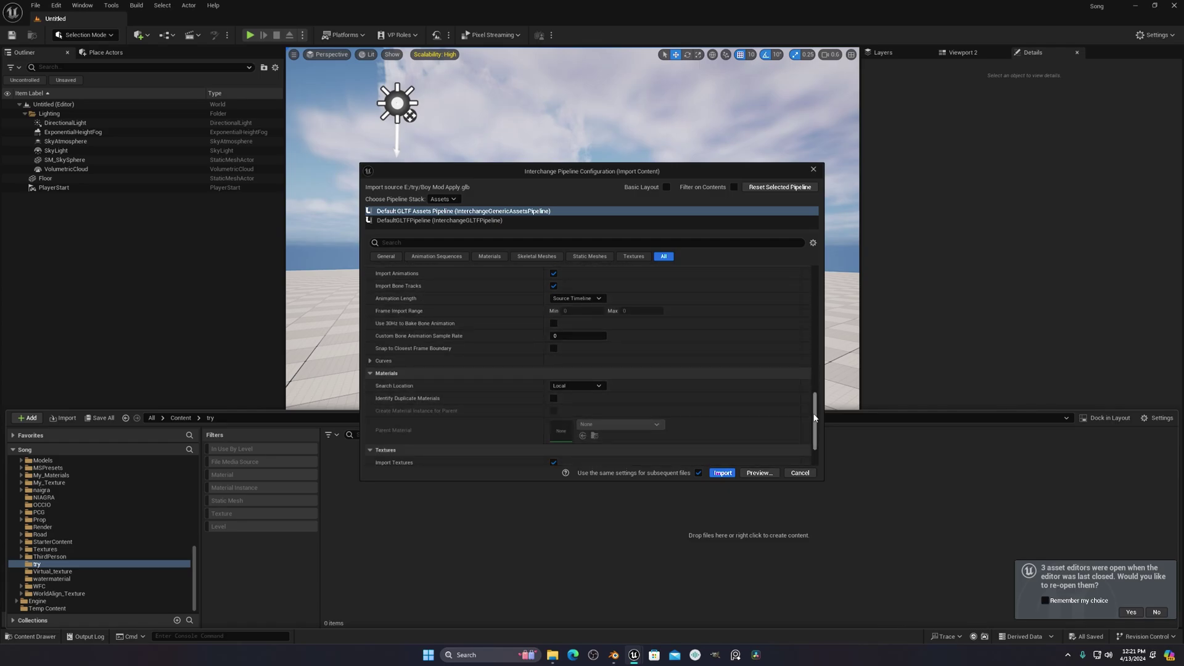
drag(815, 425, 813, 256)
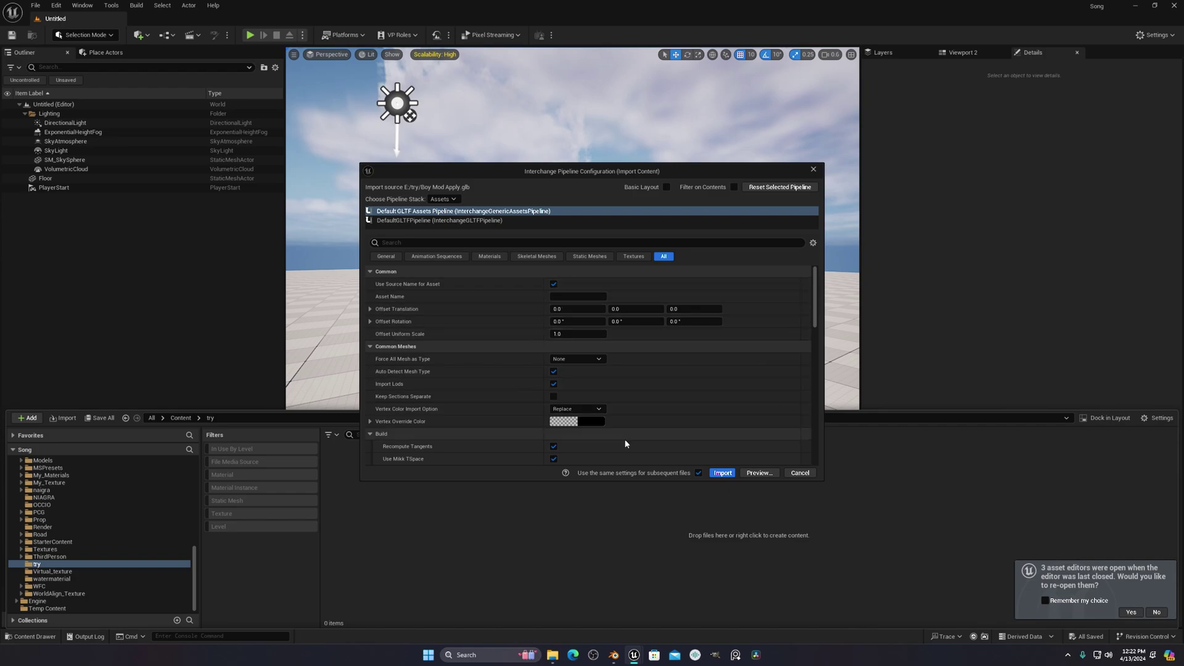
click(721, 473)
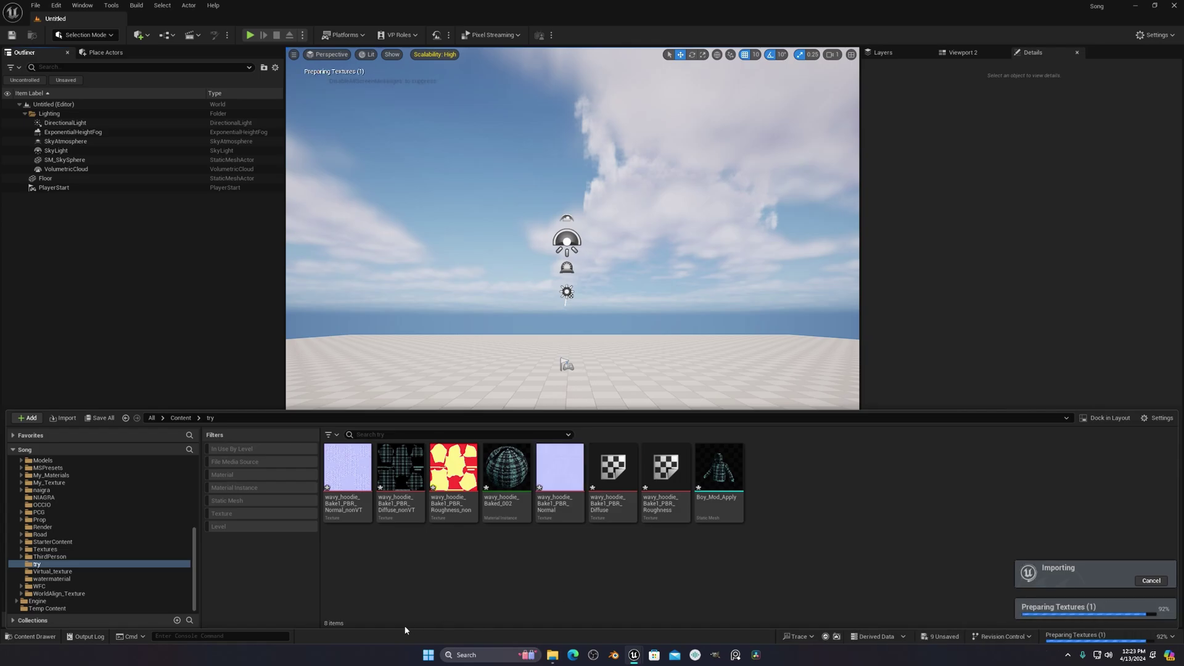
Browse the imported textures in the try folder and drag Boy_Mod_Apply into the level viewport
click(31, 636)
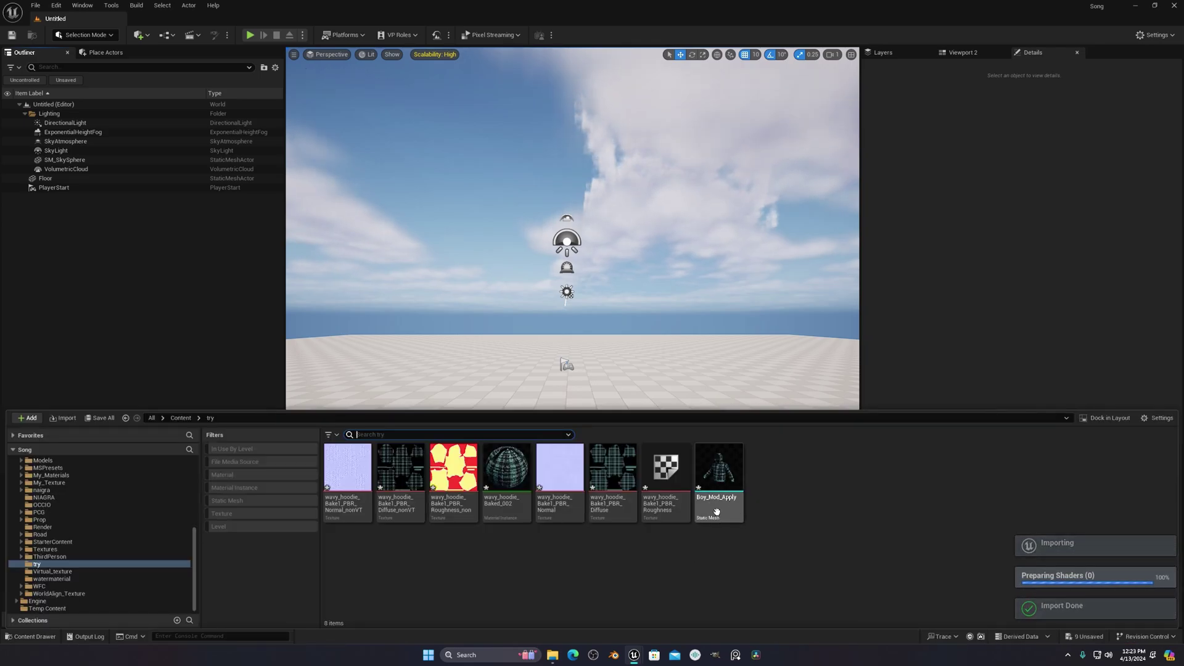
click(456, 503)
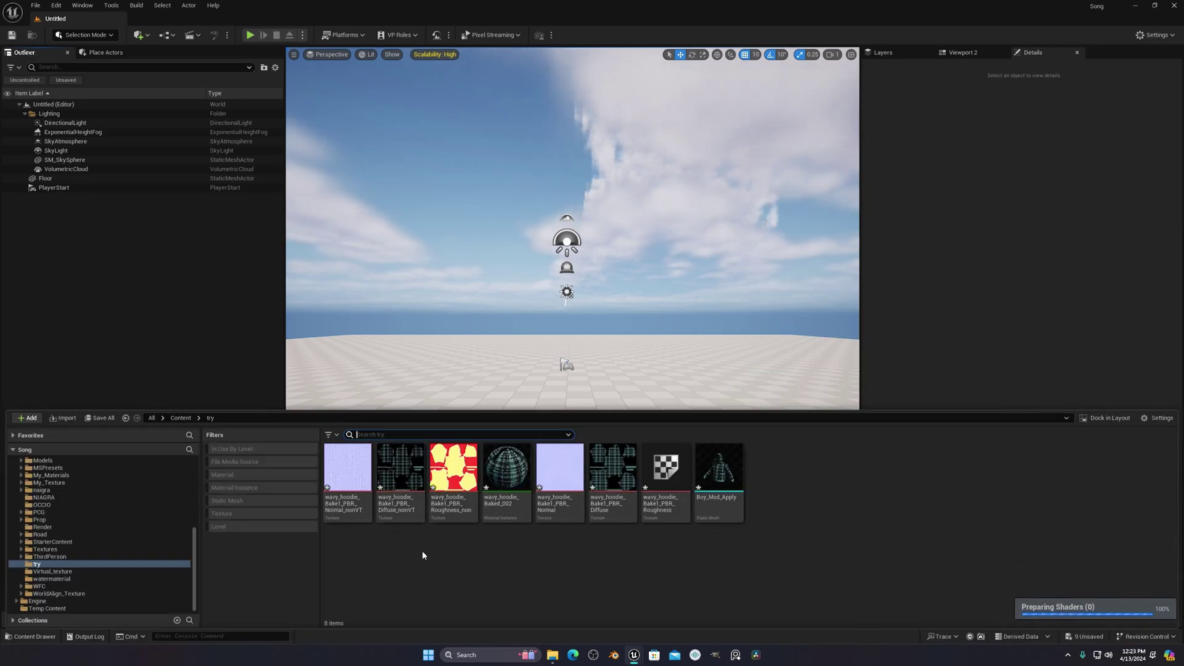
click(521, 529)
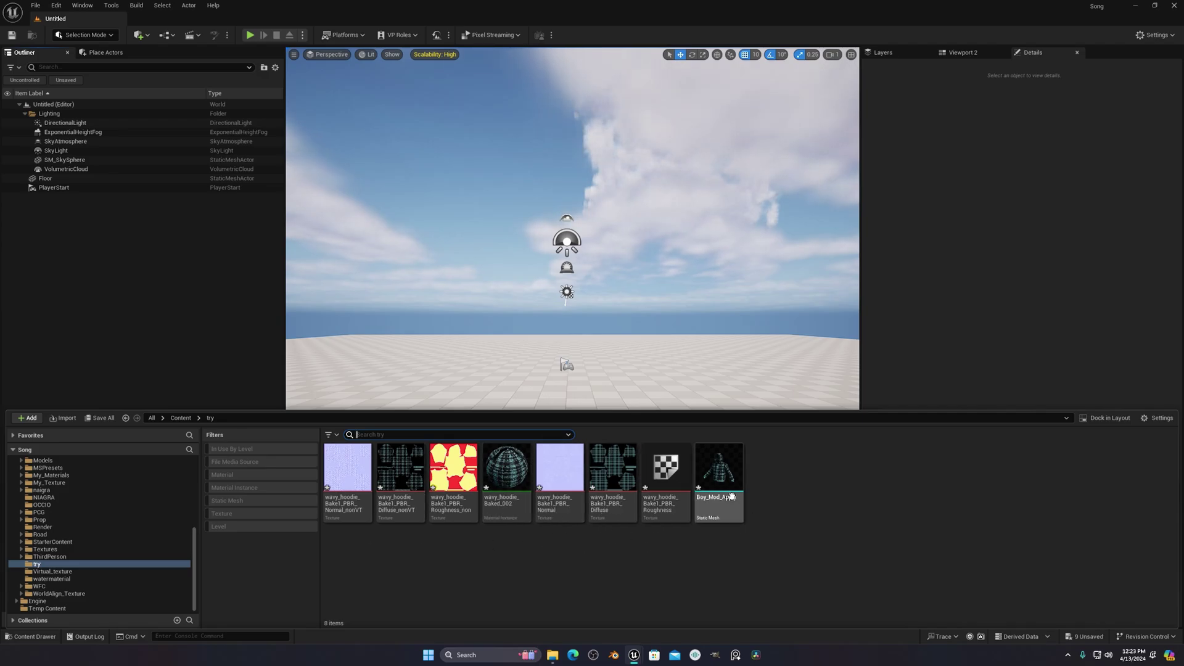
drag(719, 469, 601, 541)
Focus the Boy_Mod_Apply hoodie with F and orbit to view its back, front and close-up angles
key(f)
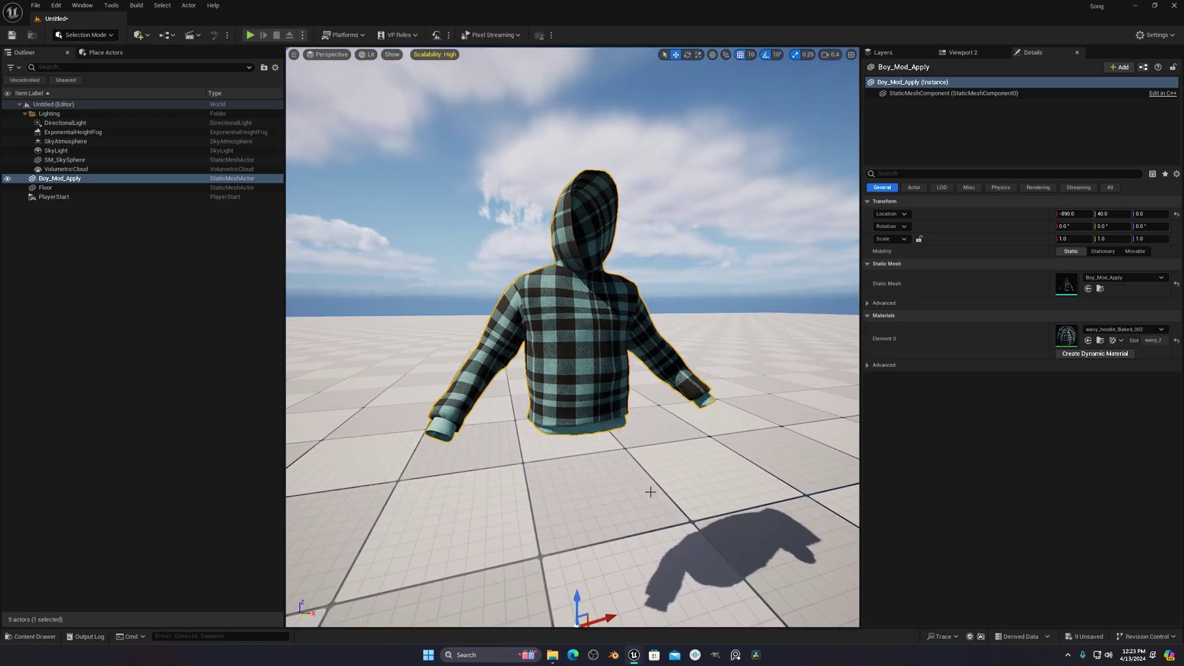
alt+drag(650, 492, 820, 487)
right_drag(587, 342, 586, 341)
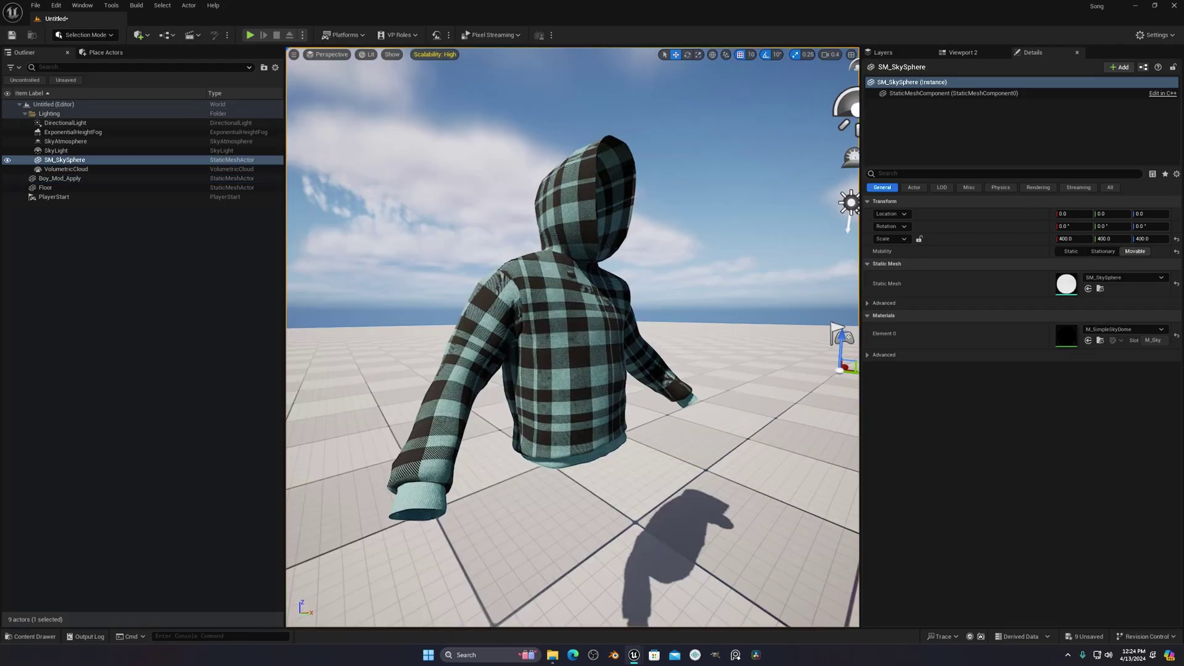
alt+drag(586, 341, 734, 341)
right_drag(605, 420, 744, 419)
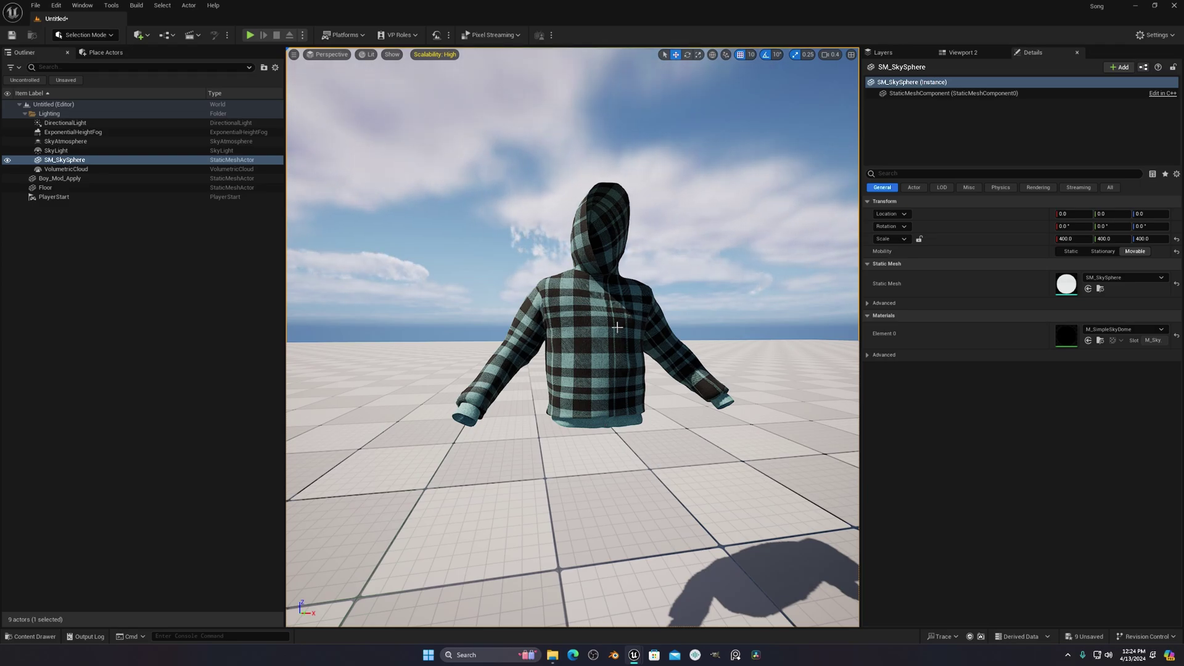
right_drag(708, 286, 654, 361)
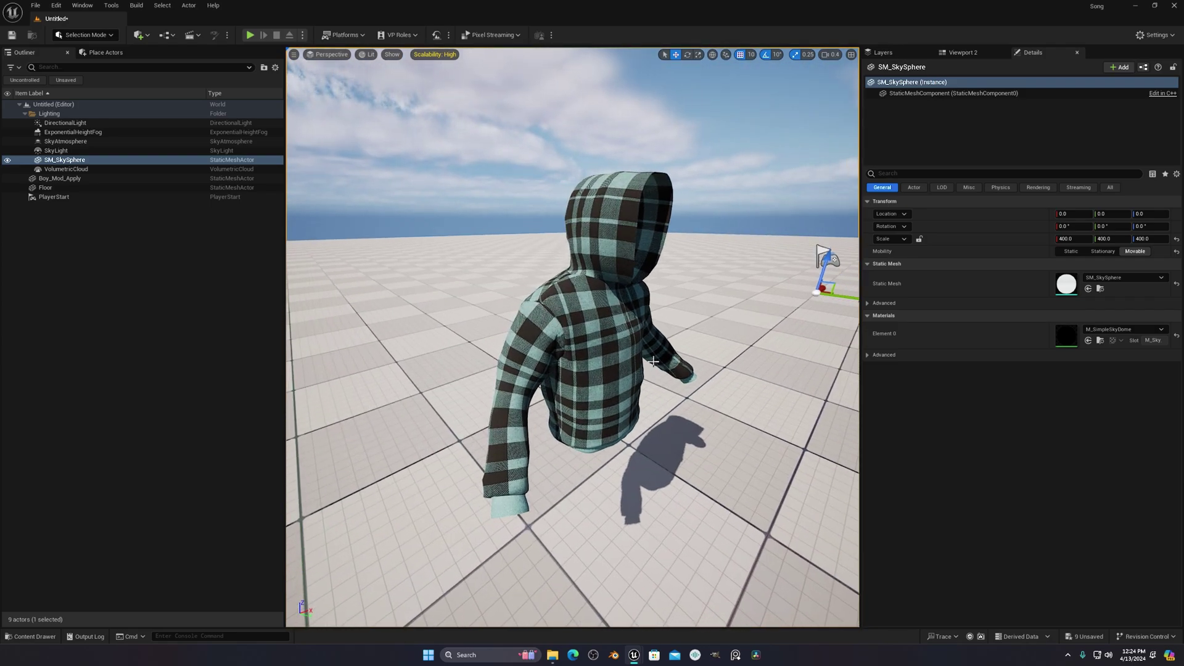